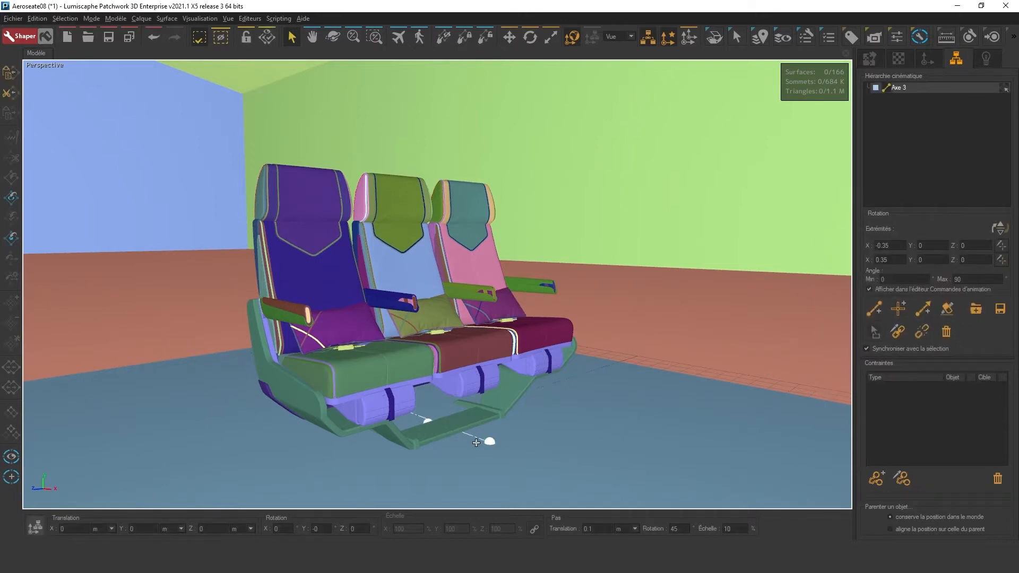
Isolate the first seat's backrest together with the Axe 3 rotation axis and switch to the four-view layout
left_click(333, 296)
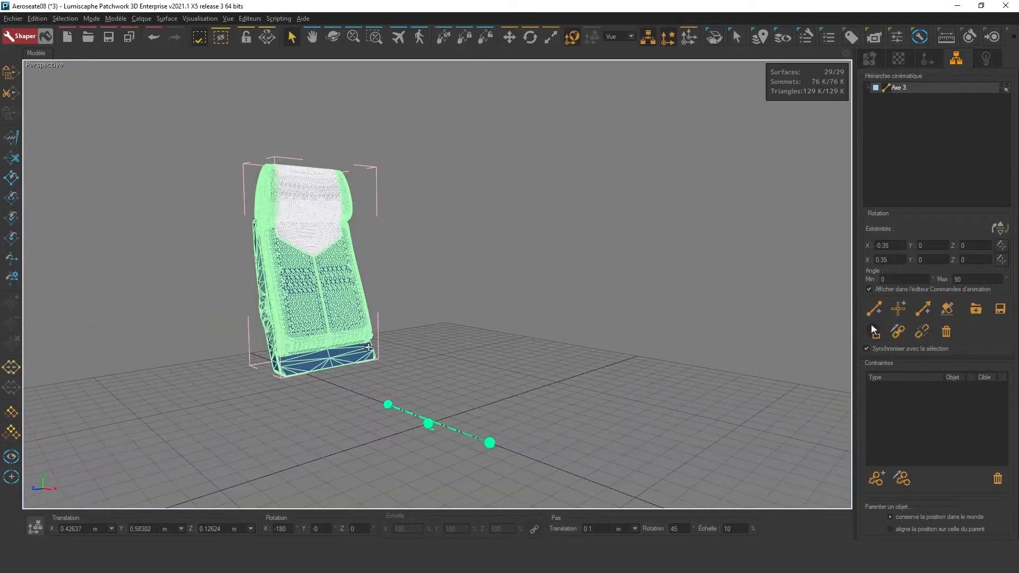
left_click(873, 330)
left_click(428, 425)
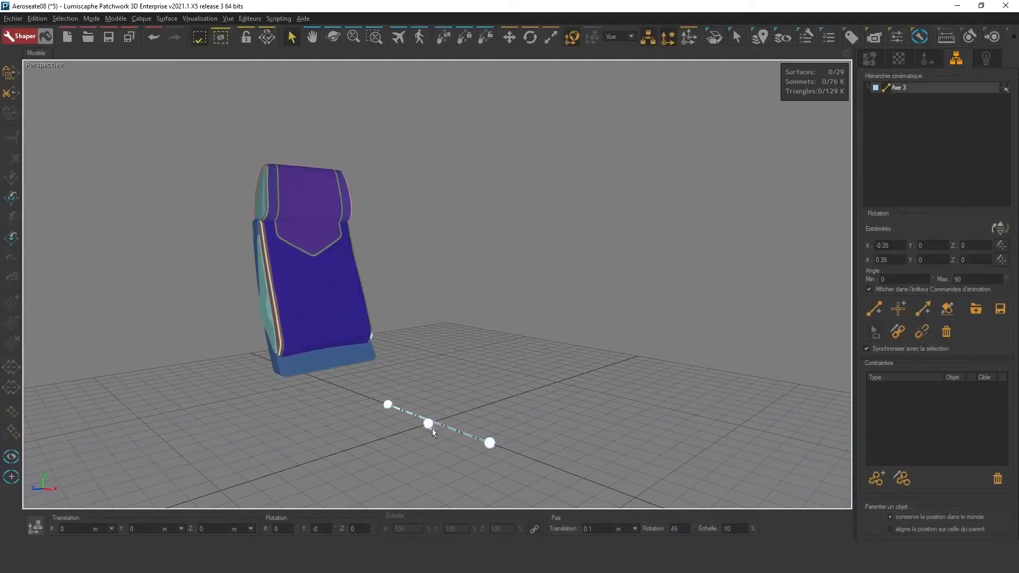
key("space")
Move the rotation axis in the front view to the base of the backrest, at about X -0.137 m, Y 0.367 m
left_click(326, 384)
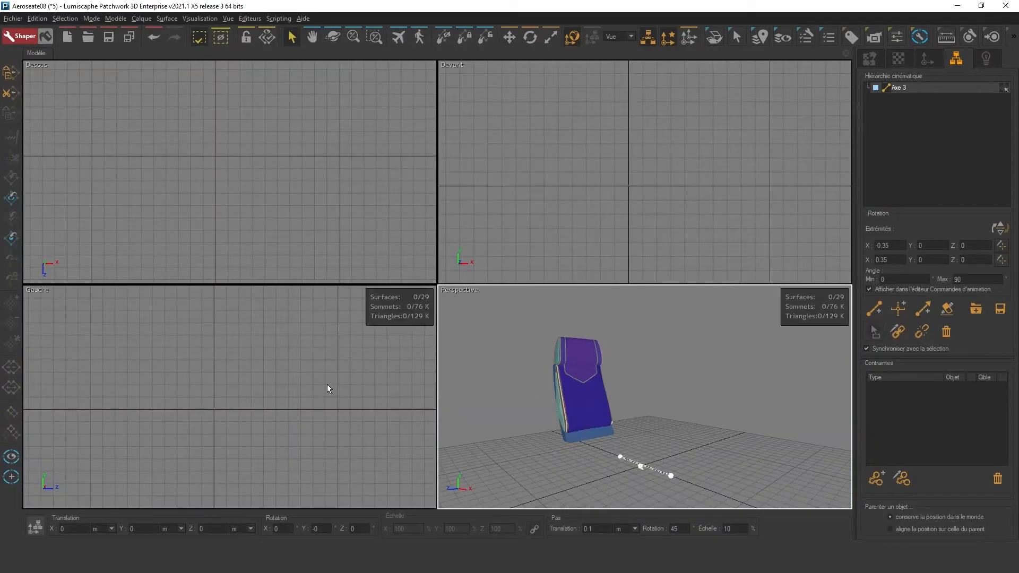
key("f")
left_click(549, 190)
key("f")
scroll(568, 208, "down", 2)
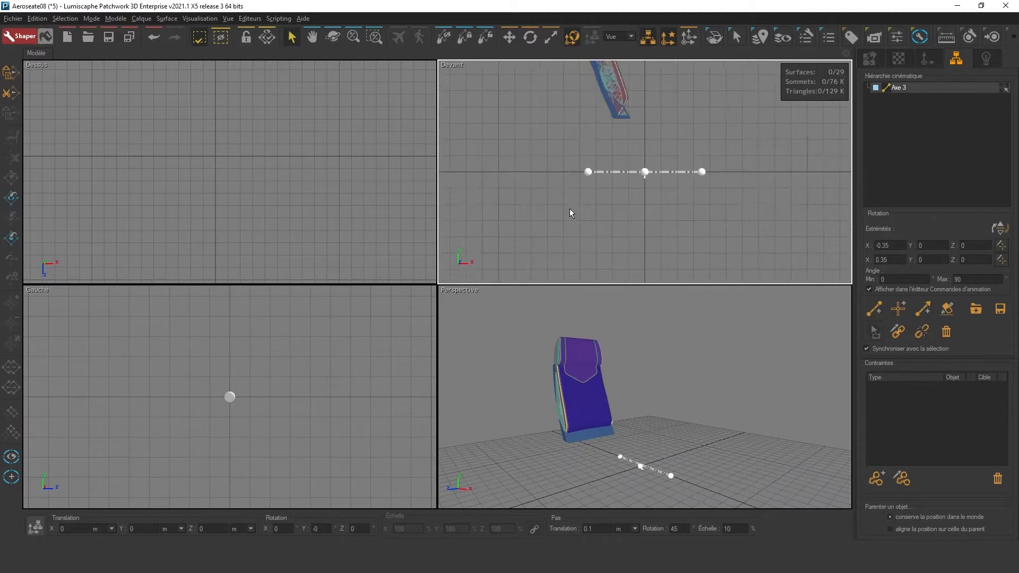
middle_click_drag(569, 208, 598, 227)
key("t")
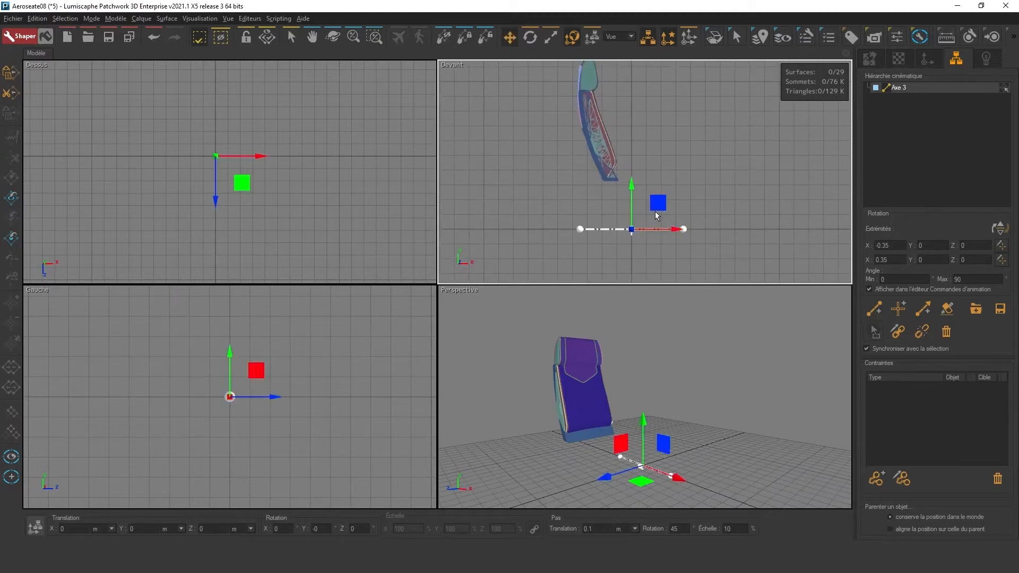
left_click_drag(657, 204, 641, 151)
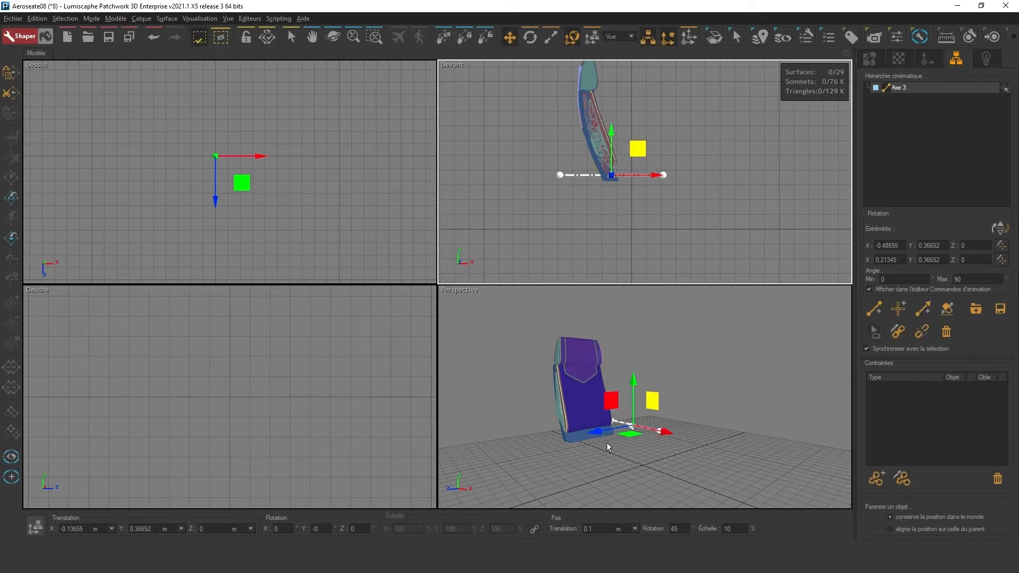
left_click(363, 436)
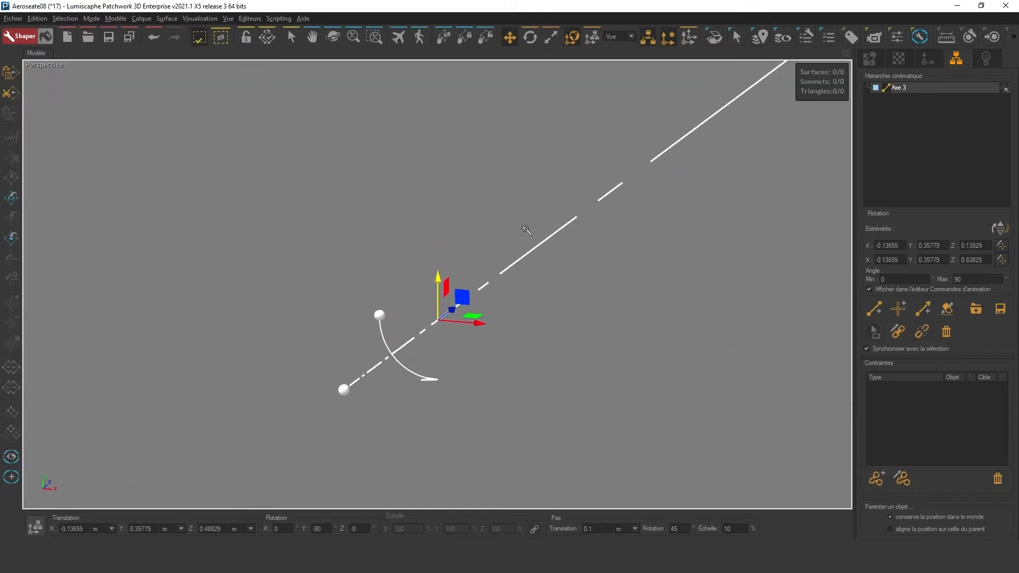
Select the rotation axis in the perspective view and invert its rotation direction twice
left_click(499, 383)
middle_click_drag(500, 383, 546, 329)
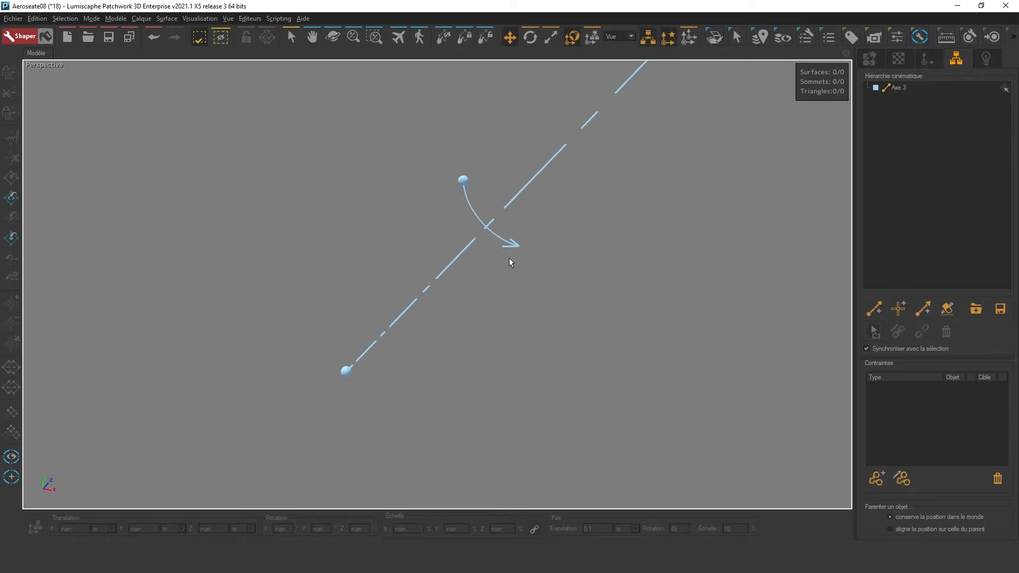
left_click(500, 210)
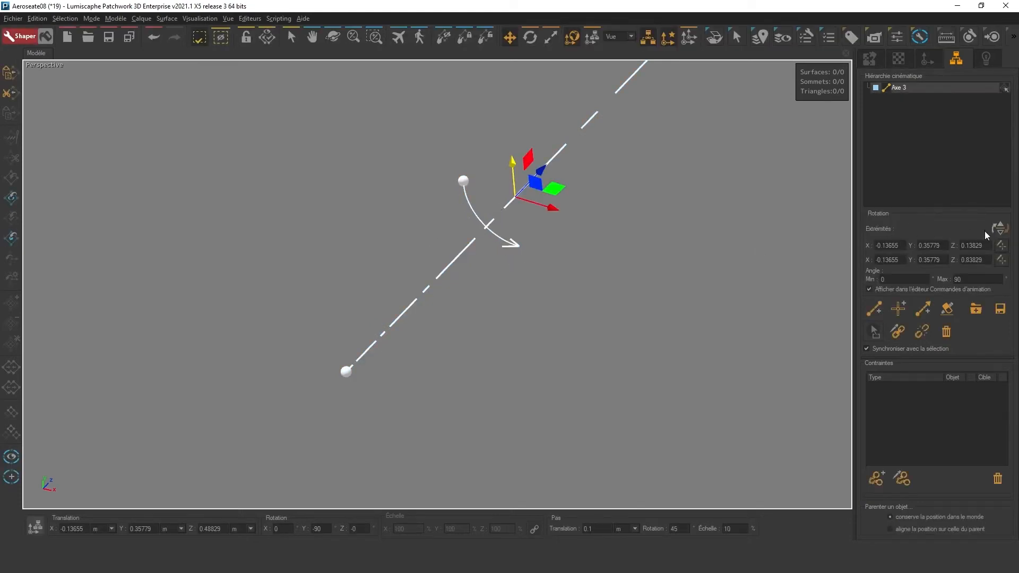
left_click(1003, 234)
left_click(1003, 234)
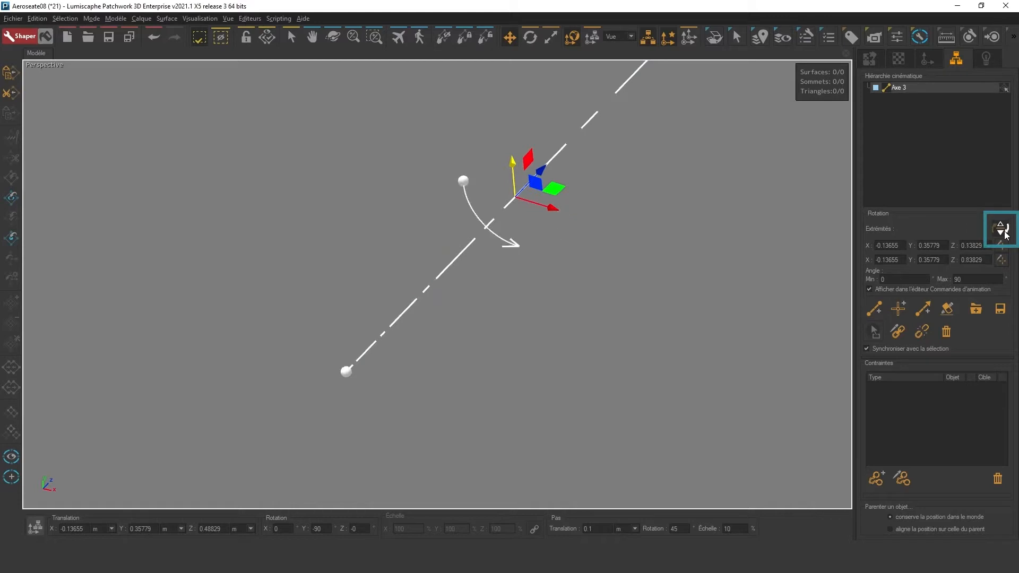
Attach the surfaces of the first seat's backrest to the Axe 3 rotation axis
middle_click_drag(734, 275, 402, 461)
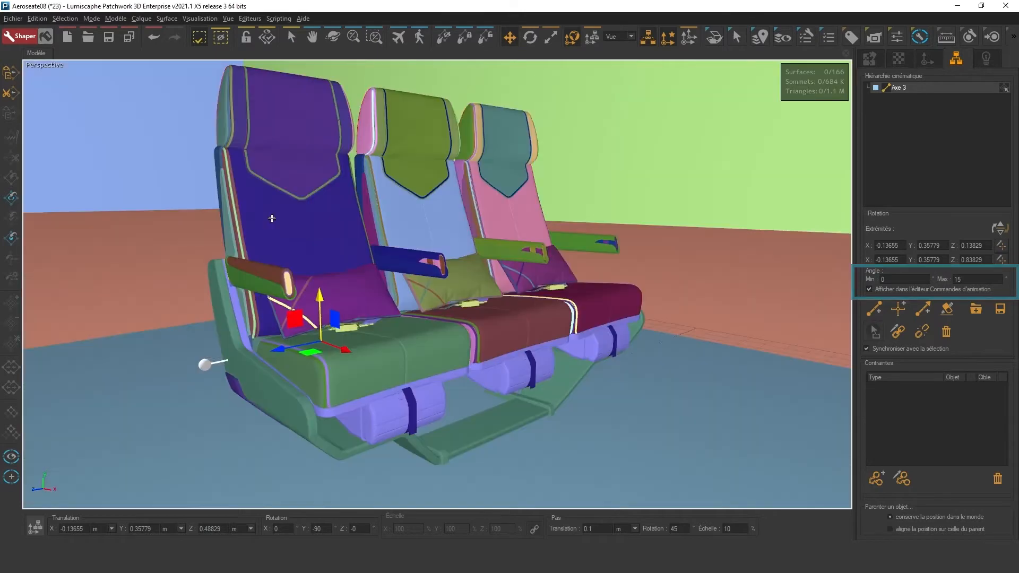
left_click(271, 218)
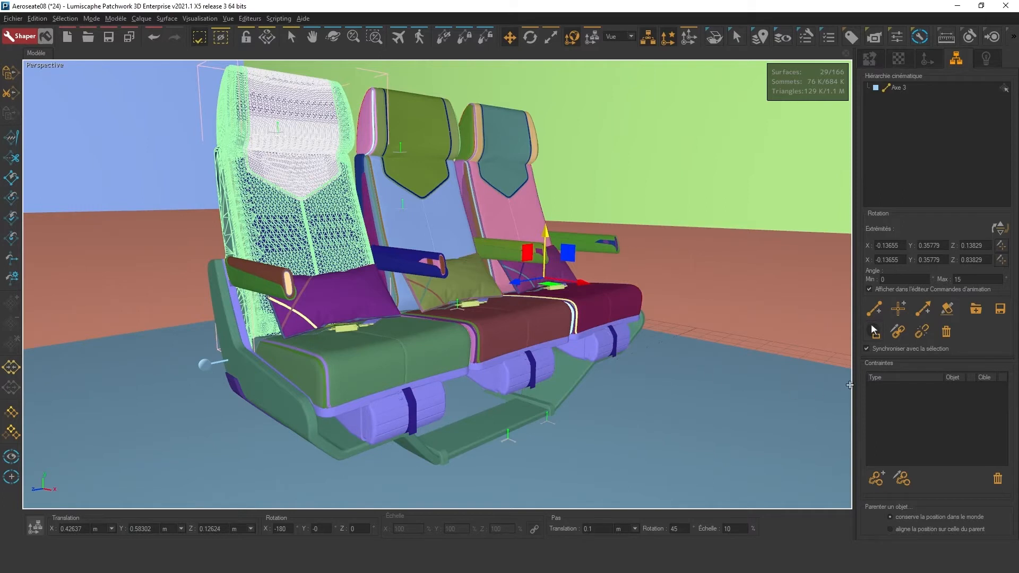
left_click(899, 332)
left_click(201, 364)
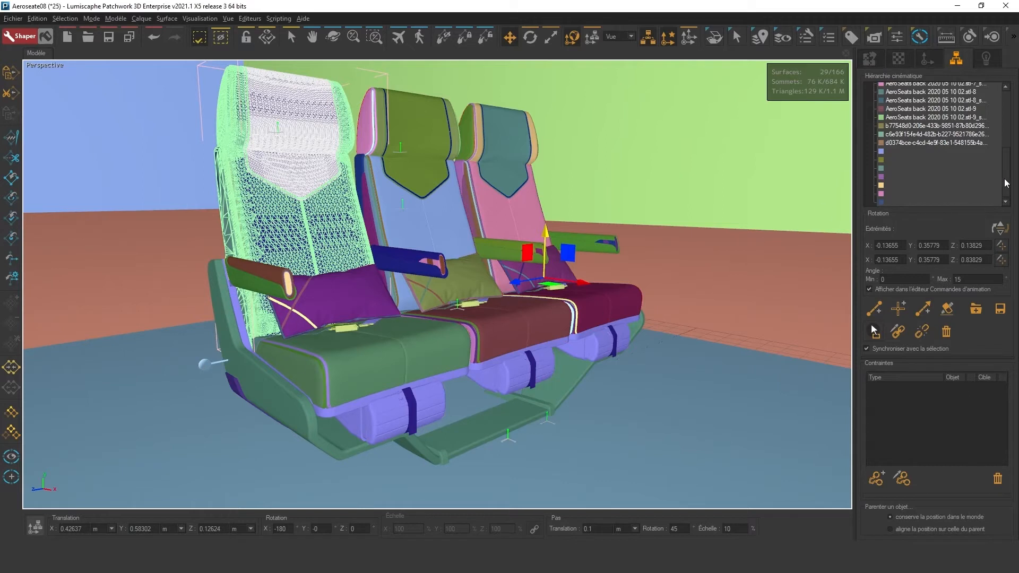
Undo the backrest's attachment to the rotation axis and reapply it
scroll(1005, 183, "up", 5)
key("ctrl+z")
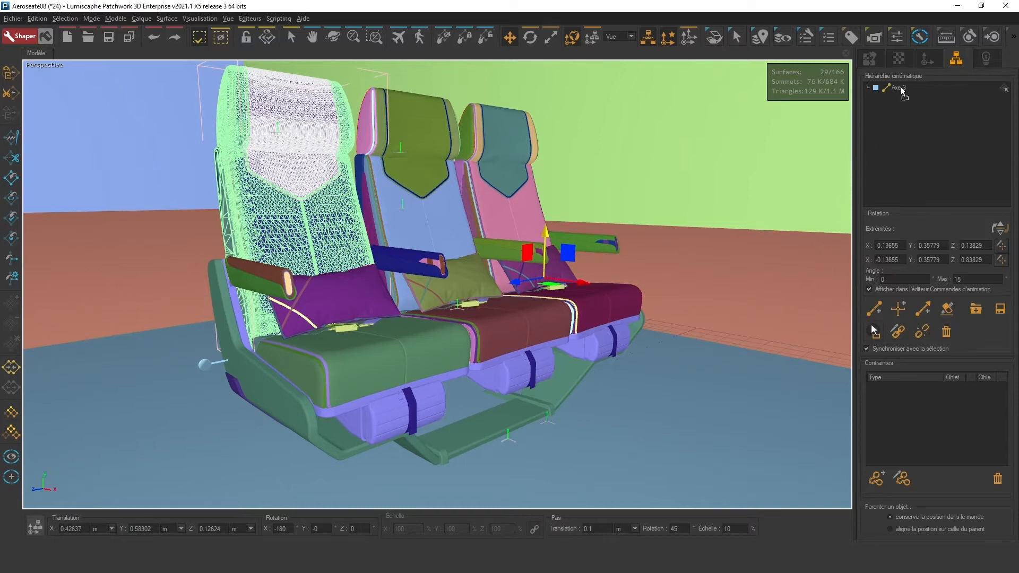
key("ctrl+y")
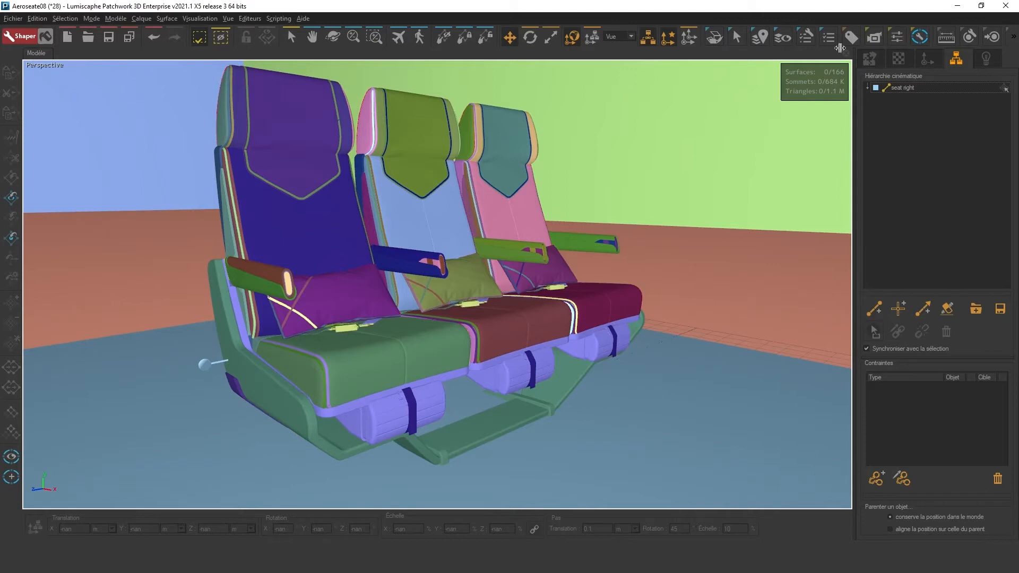
Open the animation controls, try the seat right kinematic slider, and close them again
left_click(249, 19)
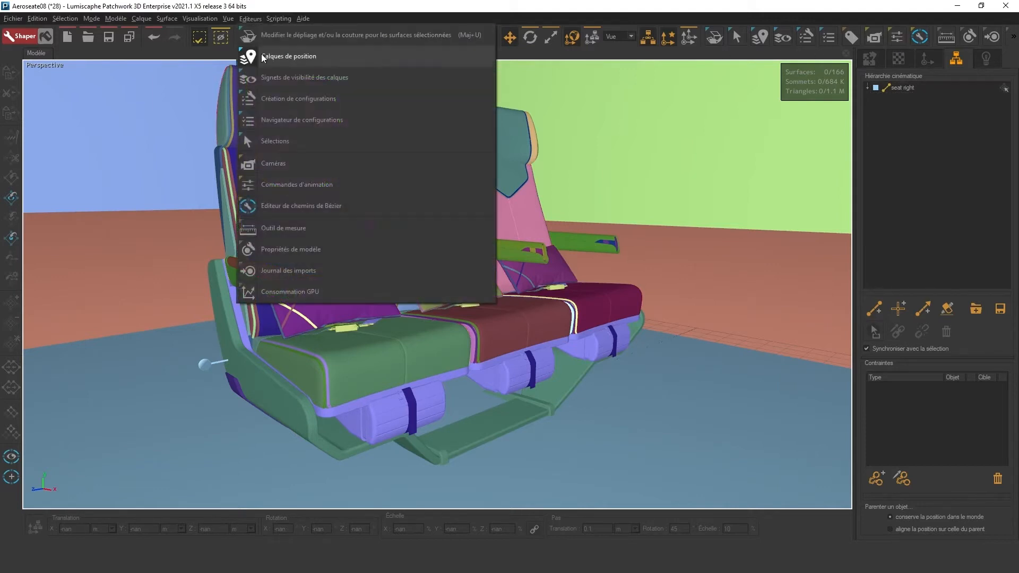
left_click(275, 185)
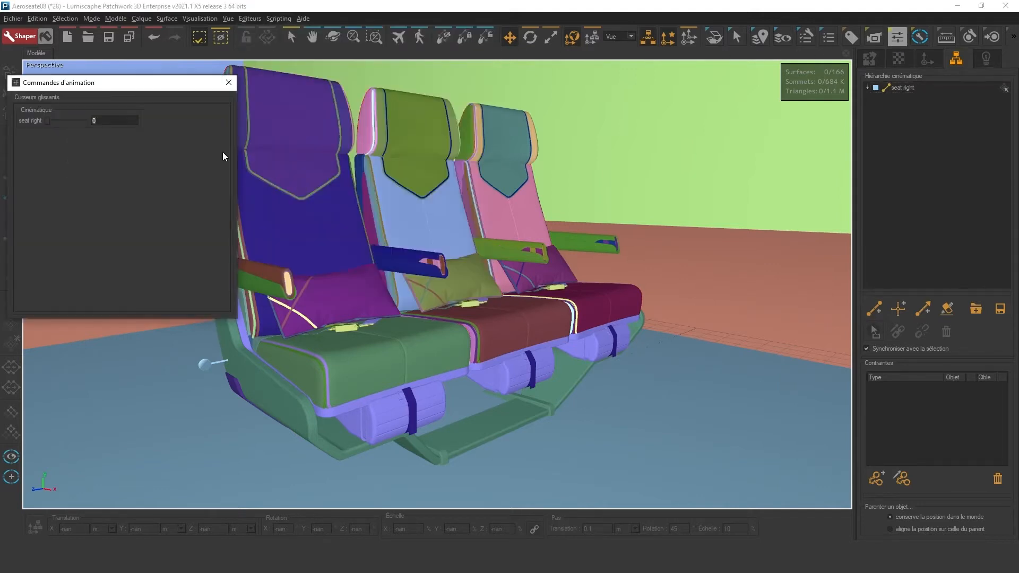
left_click_drag(158, 88, 785, 131)
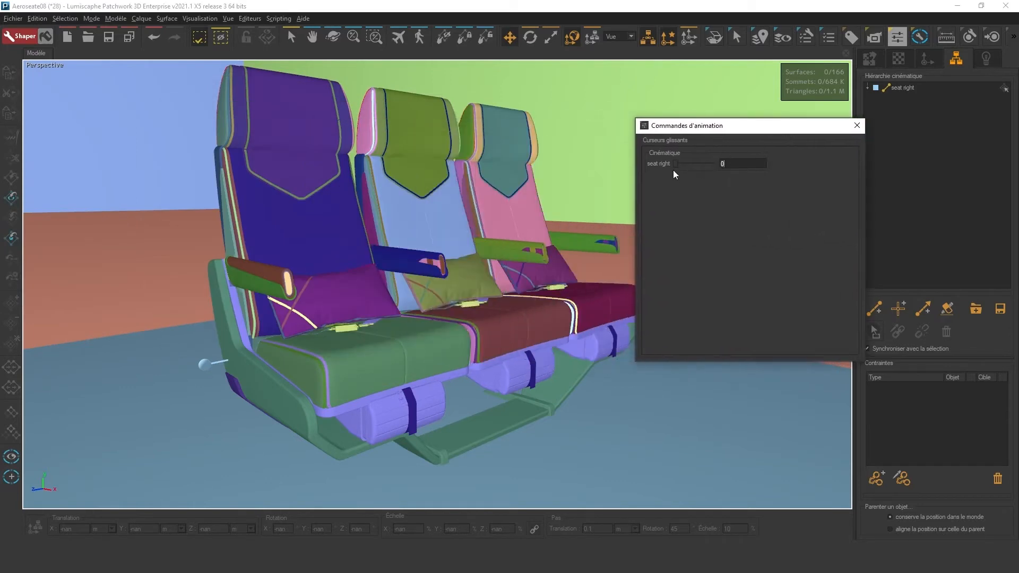
mouse_move(676, 163)
left_mouse_down()
mouse_move(727, 170)
mouse_move(665, 167)
left_mouse_up()
left_click(857, 126)
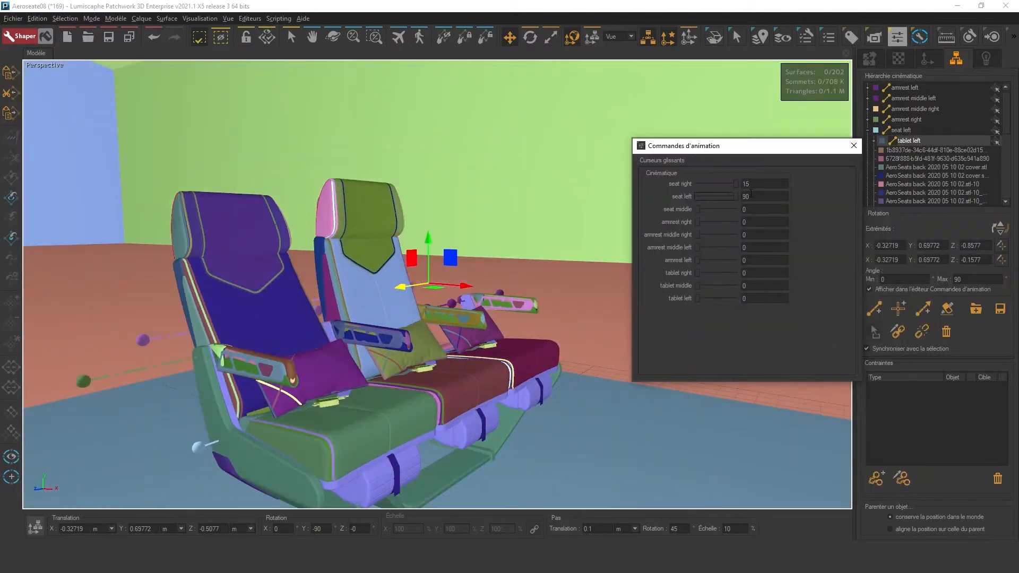
Preview the seat middle, armrest and tablet motions by moving their kinematic sliders toward the maximum
left_click_drag(667, 209, 726, 210)
left_click_drag(667, 222, 727, 223)
left_click_drag(667, 234, 727, 248)
left_click_drag(667, 260, 726, 261)
left_click_drag(667, 273, 727, 287)
left_click_drag(667, 298, 727, 300)
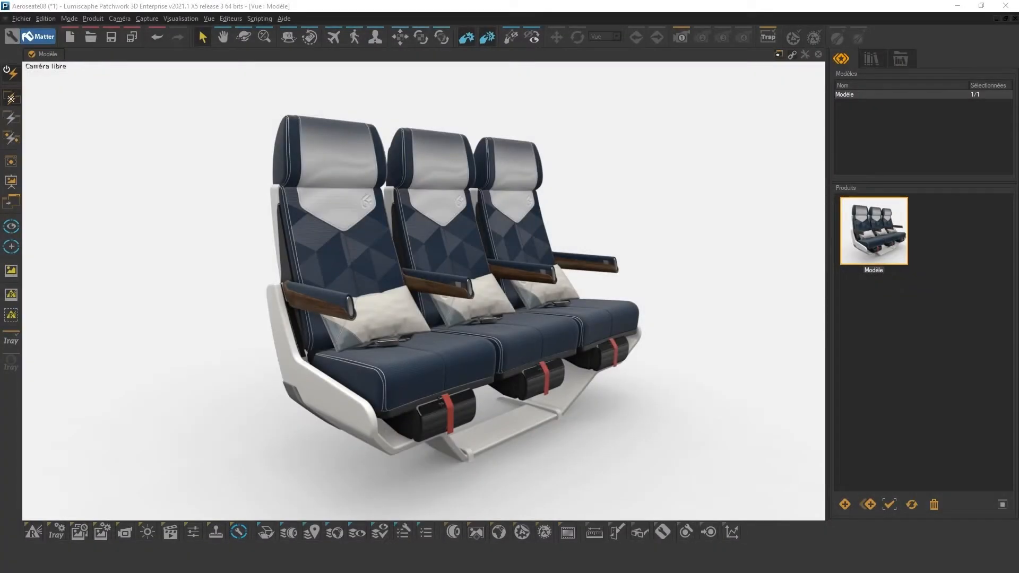
Open the timeline editor and create a camera animation of type Animateur de signets with the default name
left_click(170, 532)
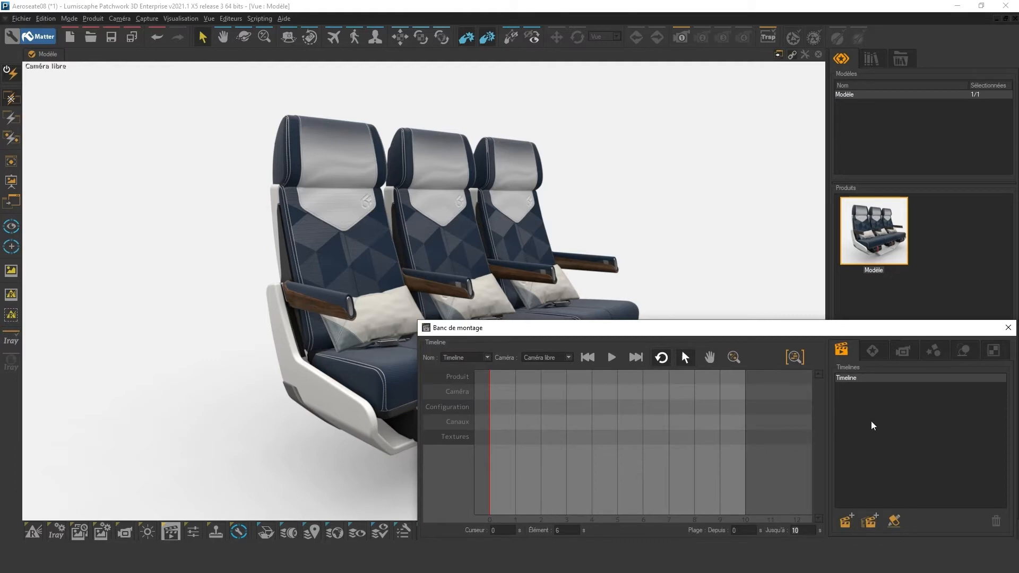
left_click(905, 350)
left_click(846, 521)
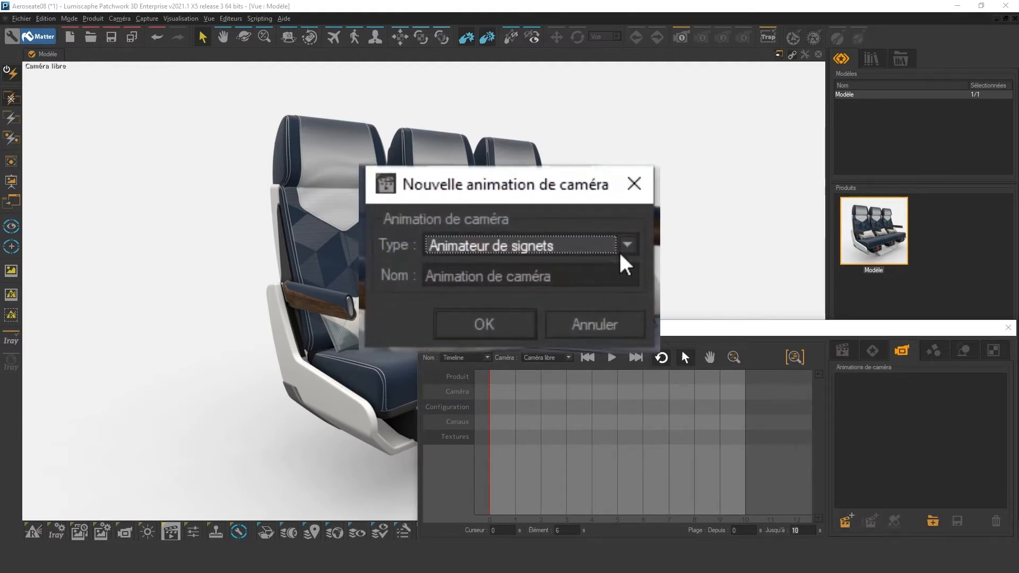
left_click(625, 245)
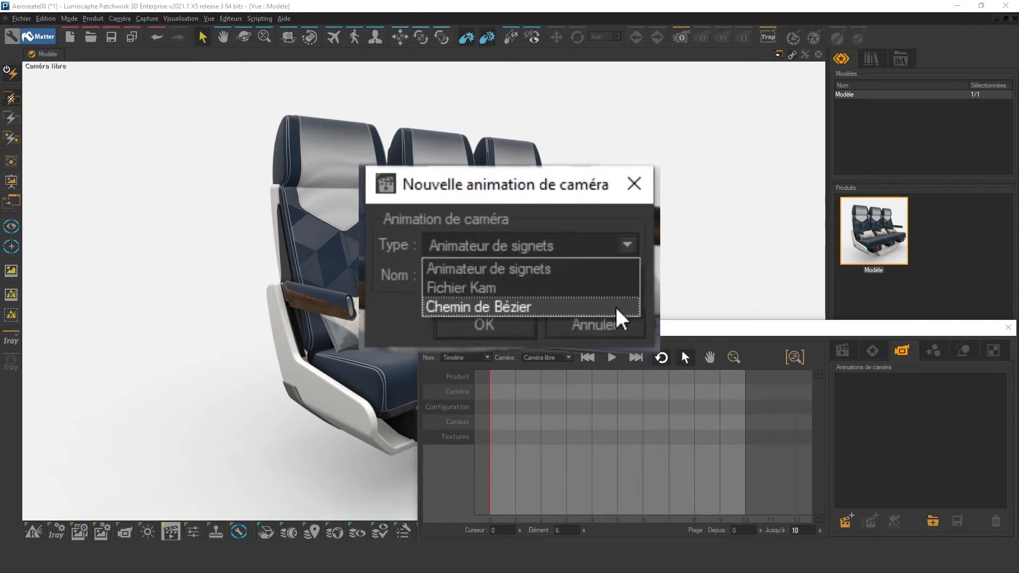
left_click(627, 245)
key("Return")
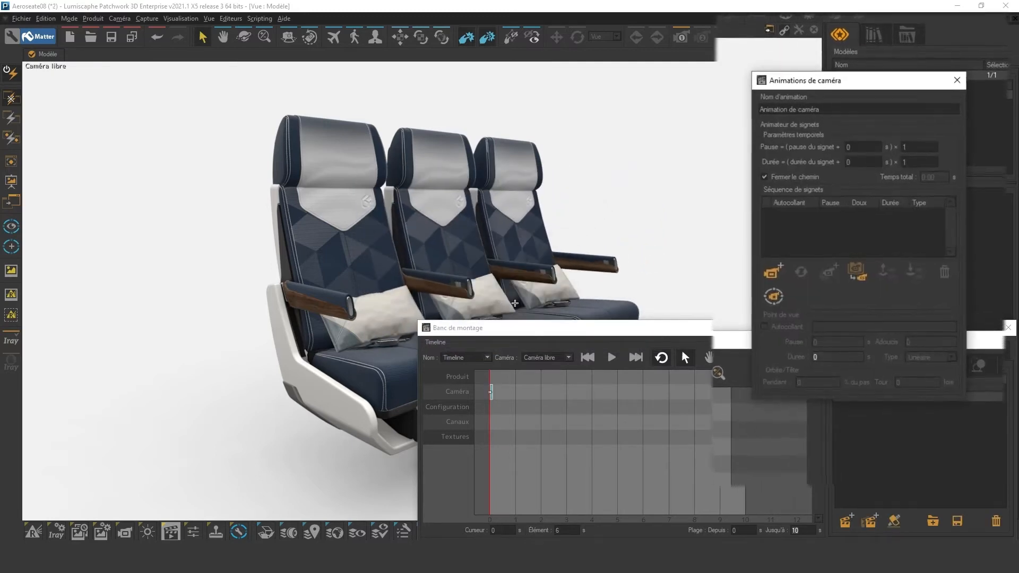
Open the camera list, show the default camera, and add its view as the first bookmark of the camera animation
left_click(125, 532)
left_click(79, 229)
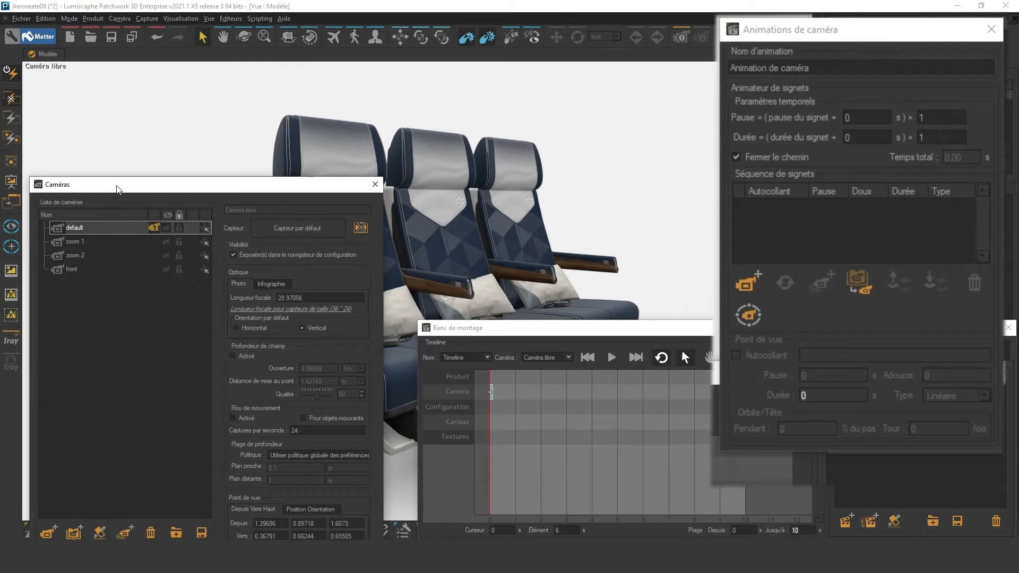
left_click_drag(118, 190, 136, 326)
left_click(746, 284)
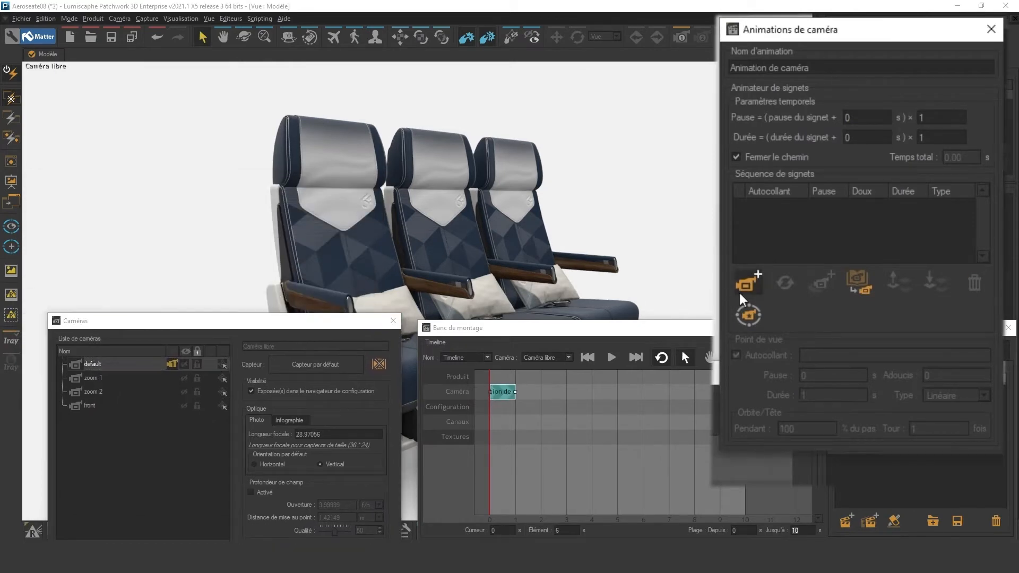
Add the zoom 1 and zoom 2 camera views as further bookmarks in the animation and close the camera list
left_click(131, 379)
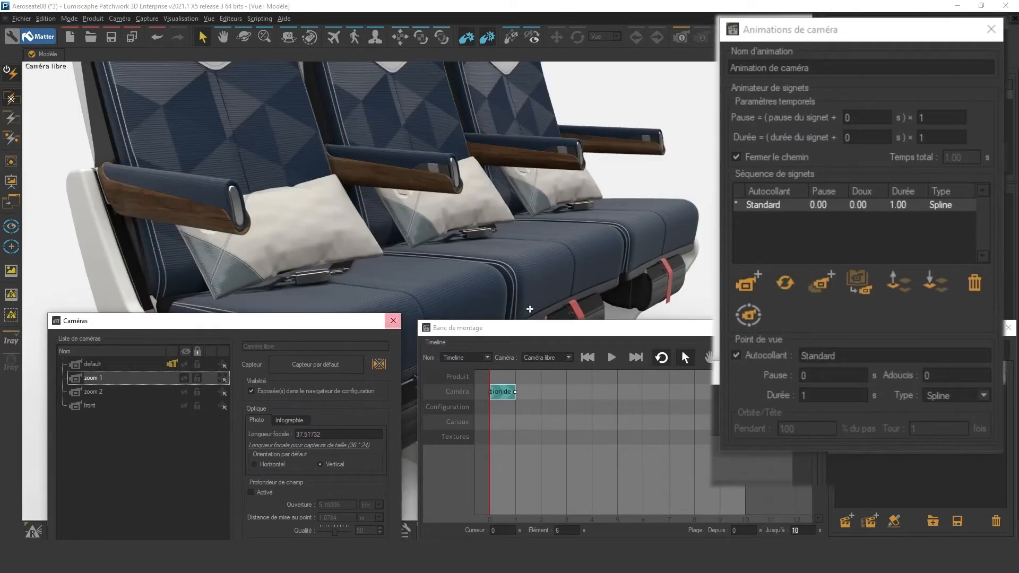
left_click(746, 282)
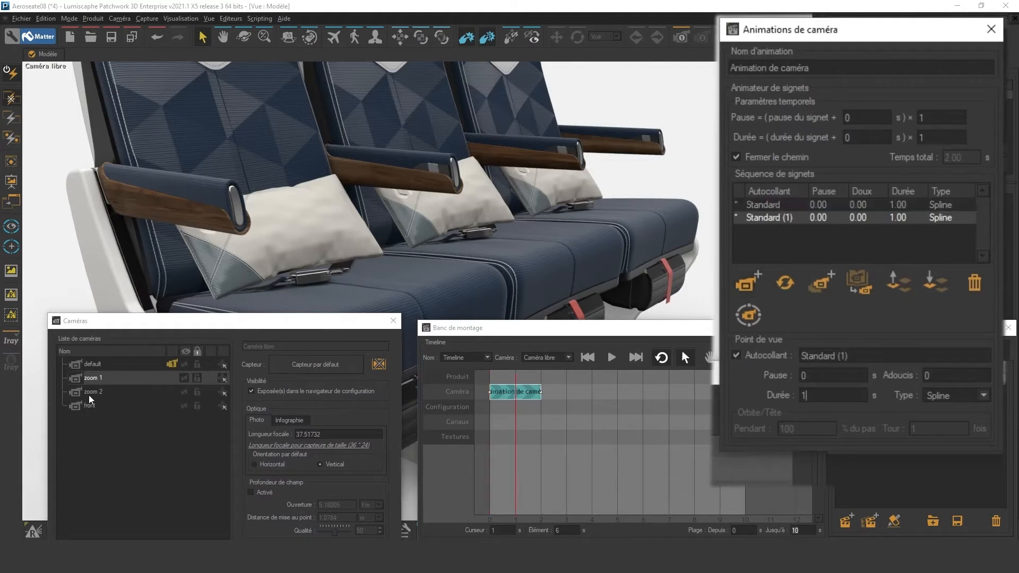
left_click(90, 396)
left_click(747, 282)
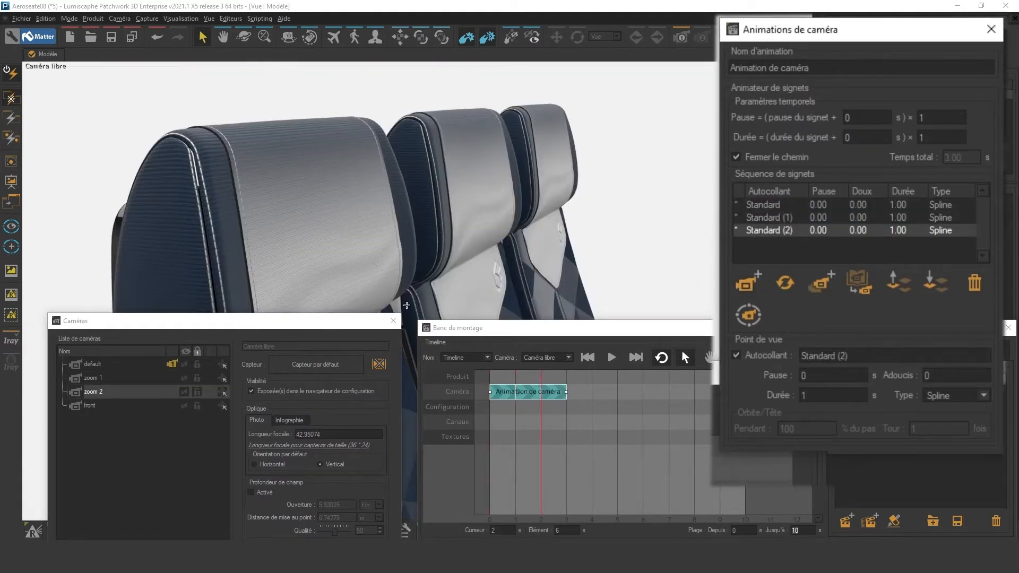
left_click(393, 321)
Set the first bookmark's duration to 3 s, keeping the Spline type, and turn off path closing (Fermer le chemin)
left_click(764, 205)
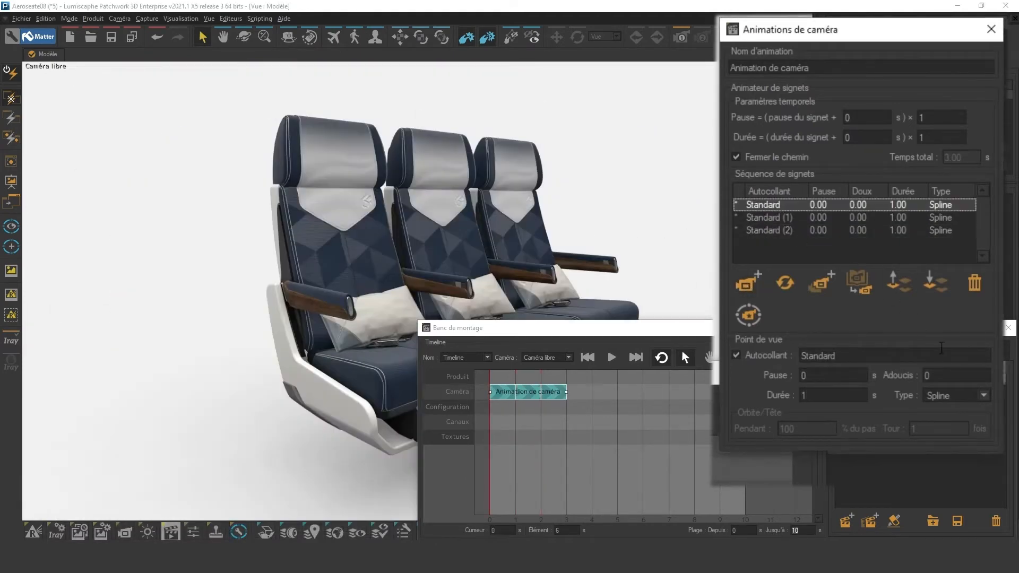
left_click(983, 396)
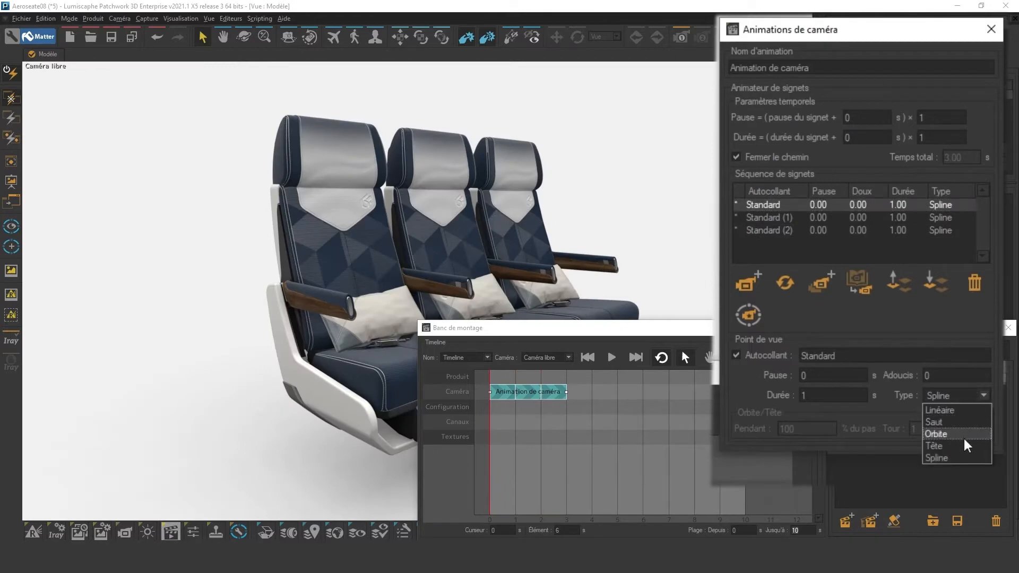
left_click(930, 376)
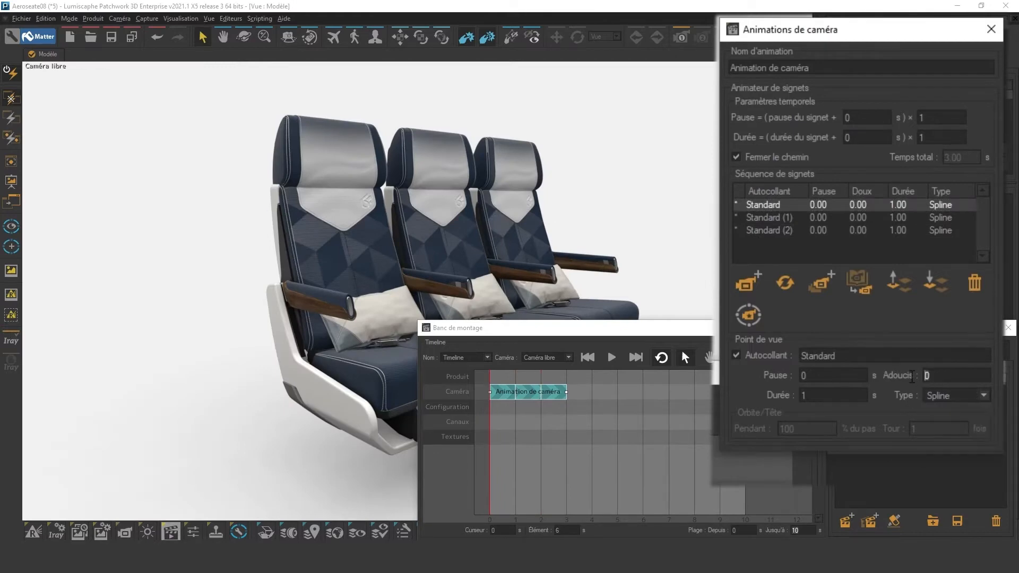
double_click(807, 395)
type("3")
left_click(824, 375)
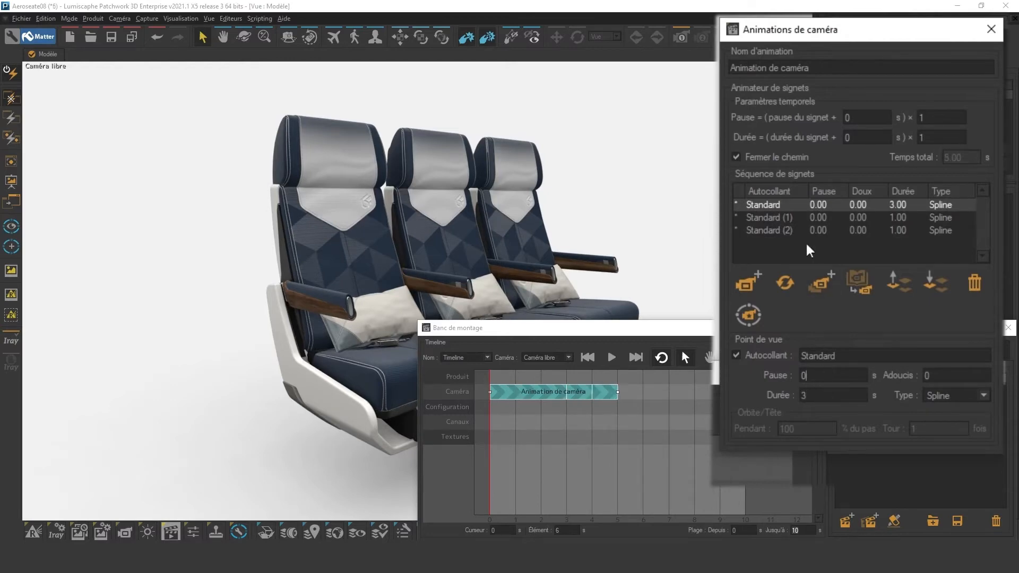
left_click(736, 158)
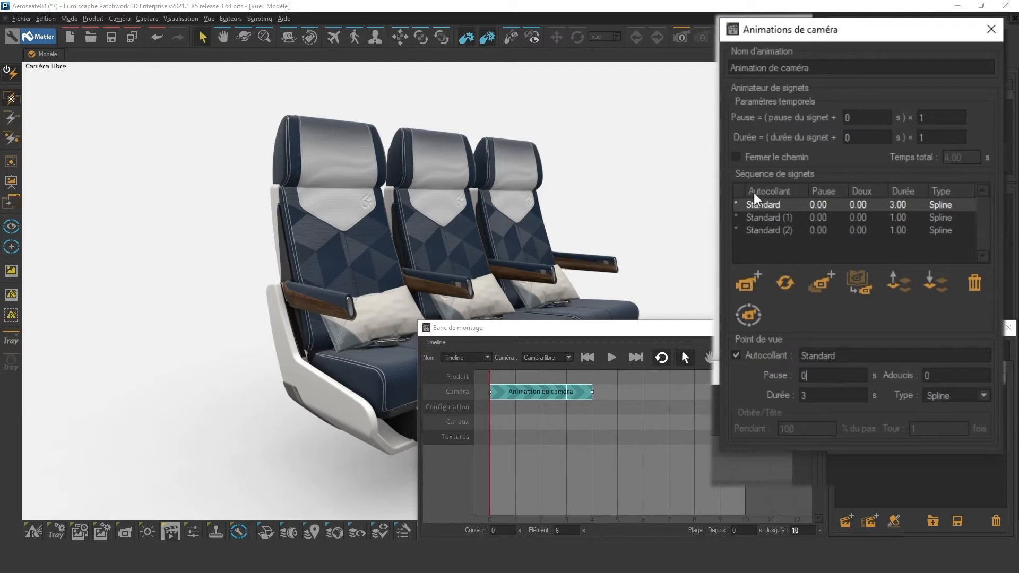
Set the duration of the second bookmark, Standard (1), to 3 s
left_click(767, 218)
left_click_drag(809, 396, 748, 391)
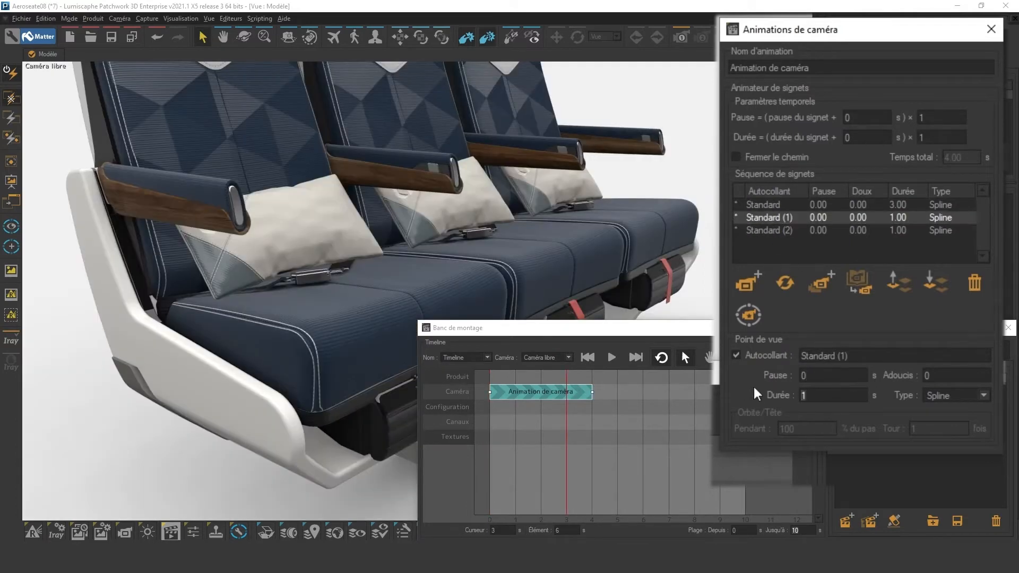
type("3")
key("Return")
Play the camera animation from the start, place the time cursor at its end at about 6 s, and close its settings
left_click(583, 361)
left_click(611, 357)
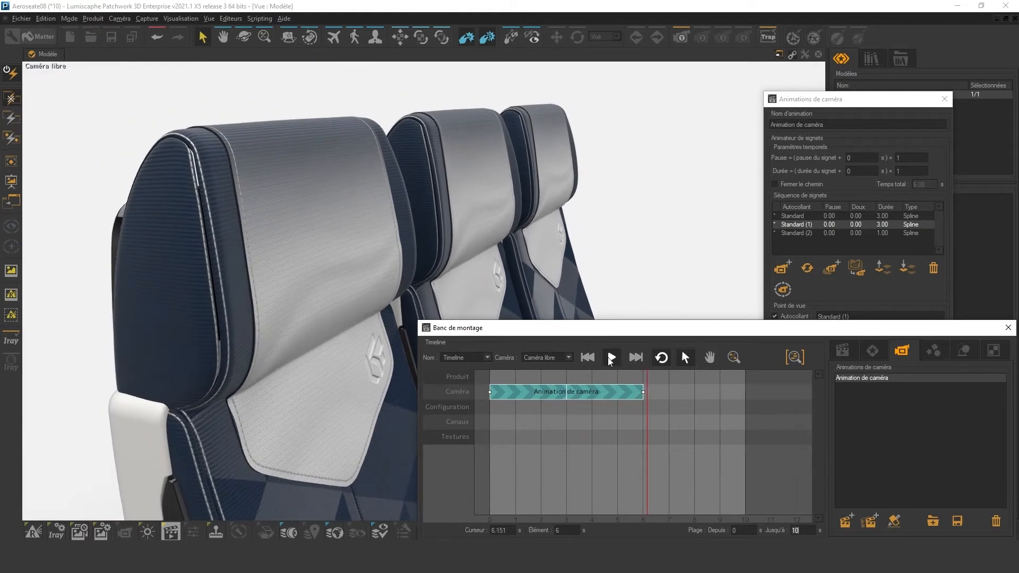
left_click_drag(647, 402, 643, 402)
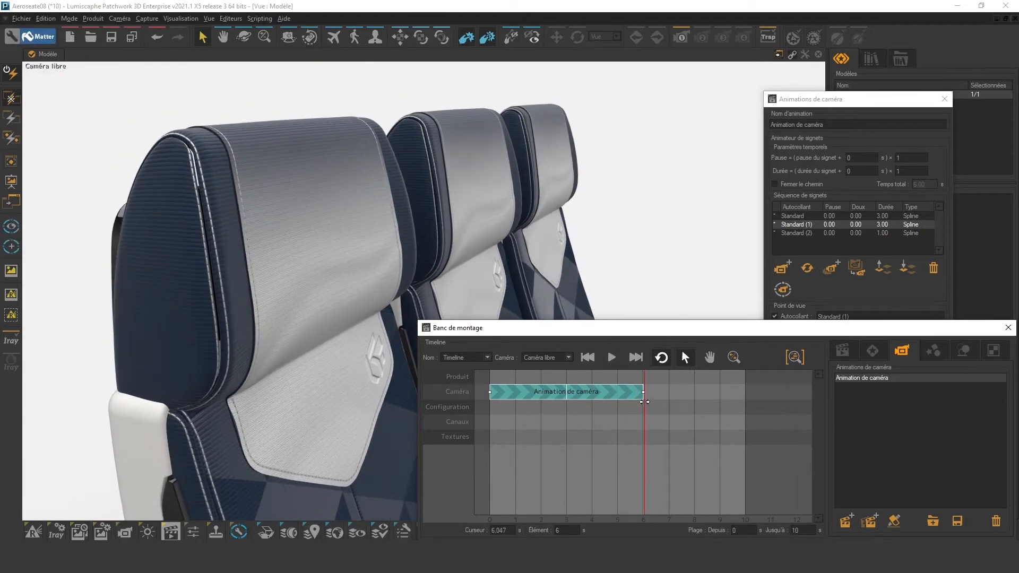
left_click(944, 100)
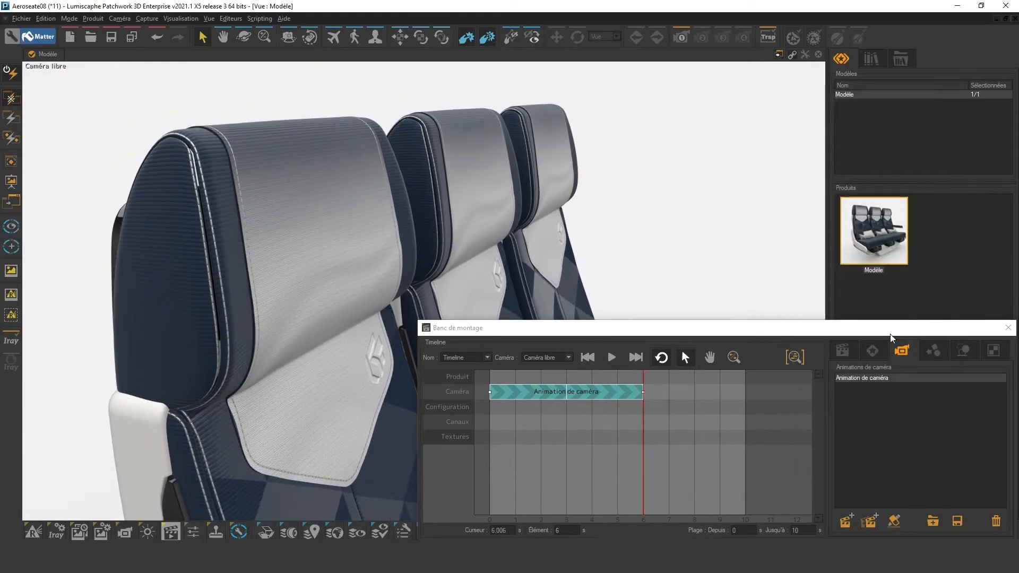
Create a second camera animation of type Animateur de signets named Orbite
left_click(847, 523)
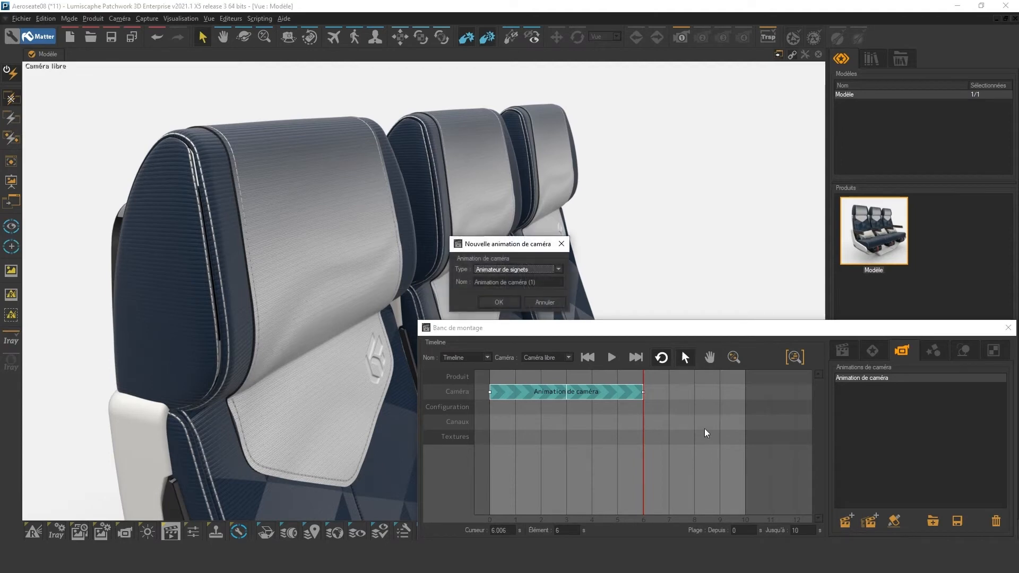
left_click_drag(554, 283, 400, 288)
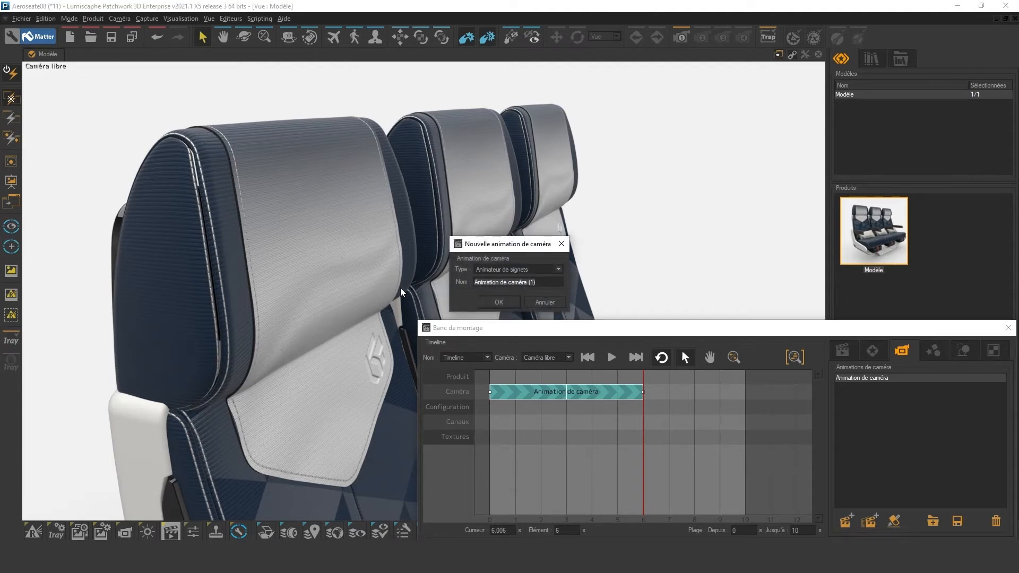
type("Orbite")
left_click(499, 302)
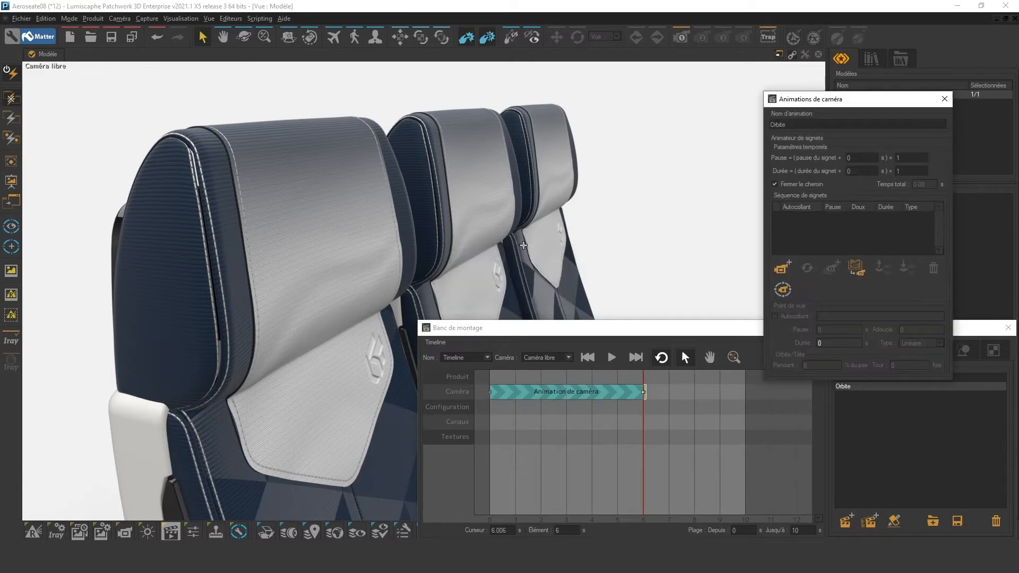
Show the front camera from the camera list and add its view as a bookmark of the Orbite animation
left_click(124, 532)
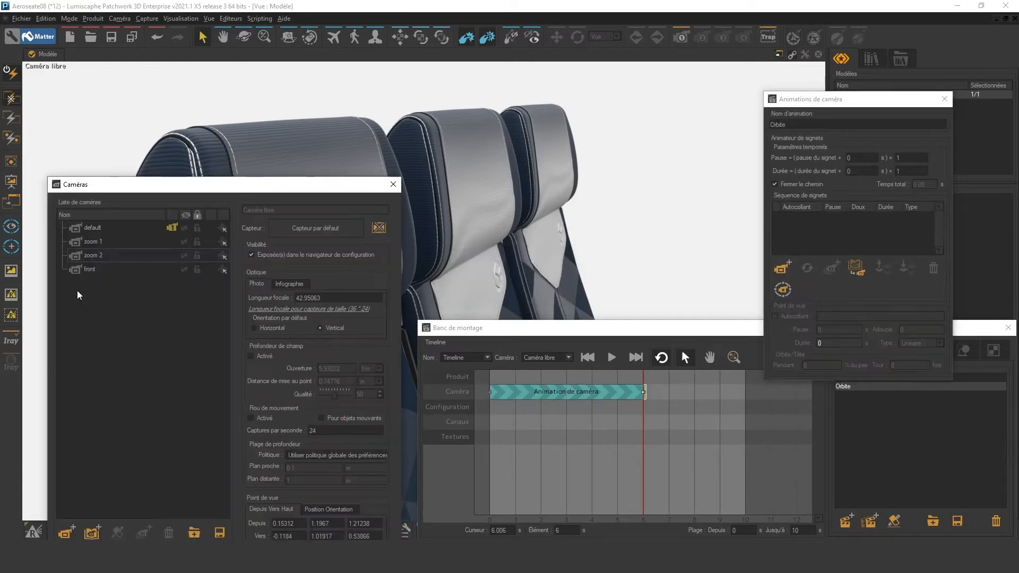
double_click(90, 268)
left_click(393, 184)
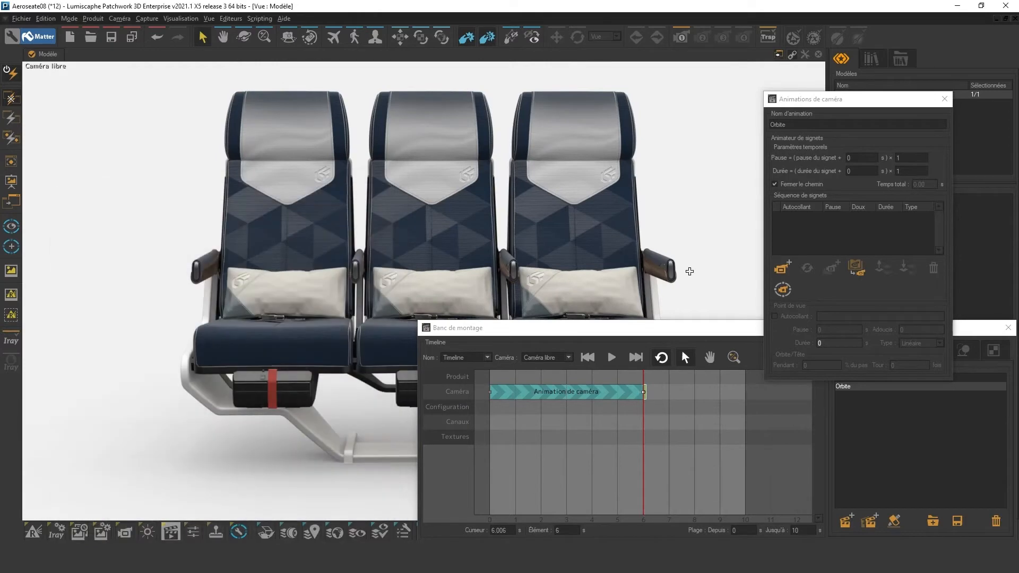
left_click(780, 269)
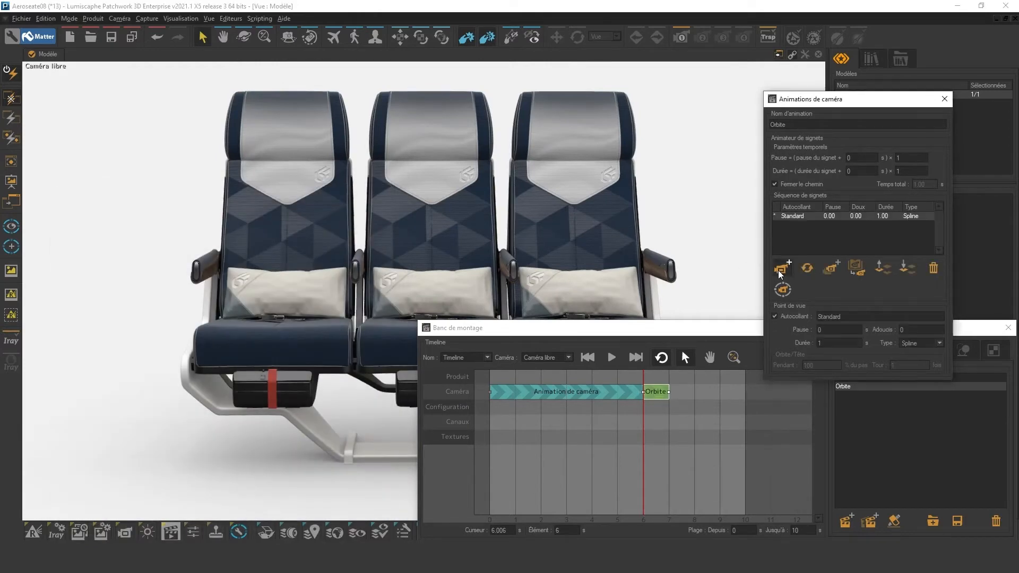
Set the bookmark's type to Orbite and its duration to 6 s, and close the animation settings
left_click(920, 343)
left_click(908, 368)
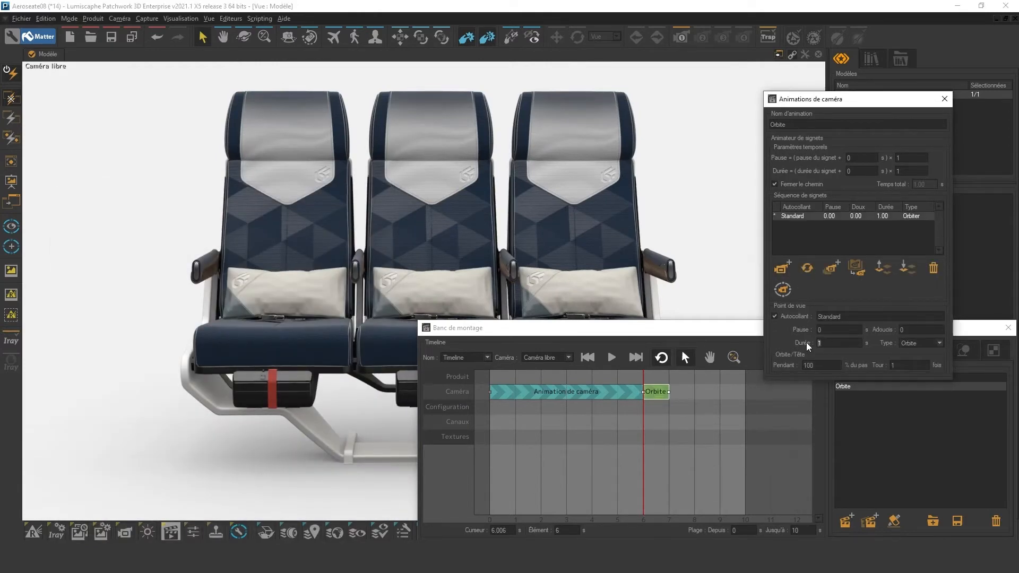
key("Return")
left_click(944, 99)
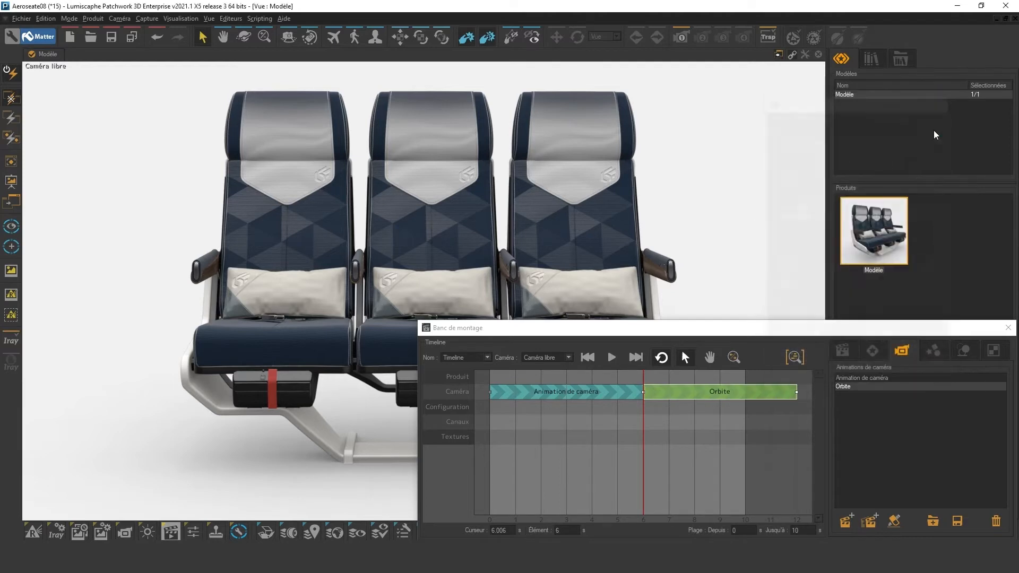
Extend the timeline range to 12 s, play it, and stop with the time cursor at about 2.5 s
key("Return")
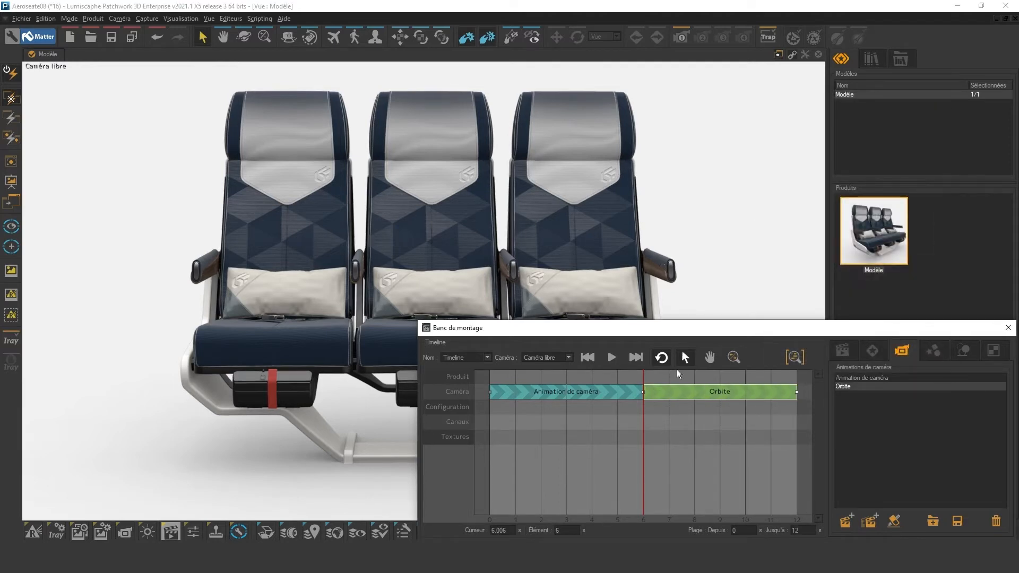
left_click(611, 357)
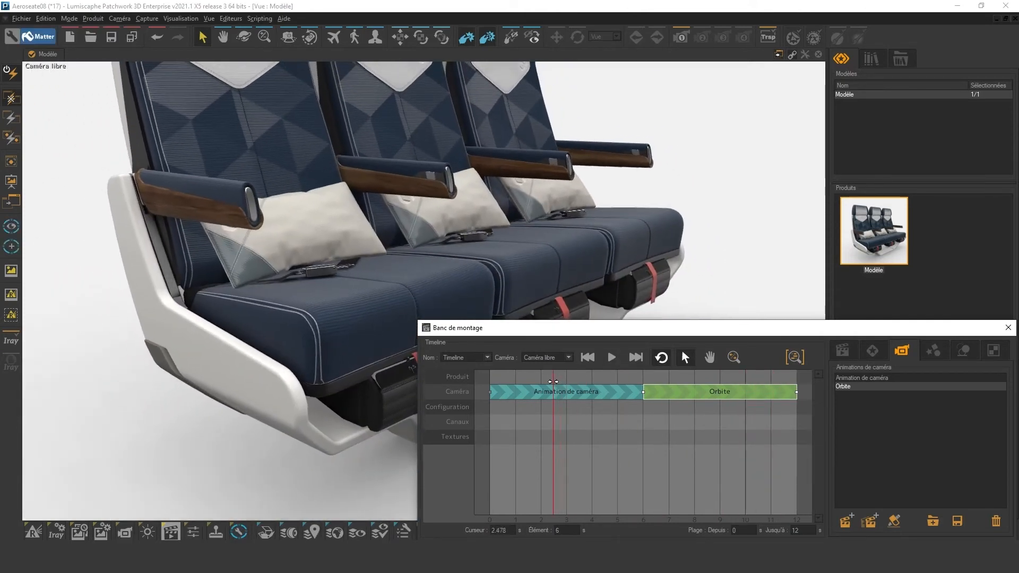
left_click(552, 382)
Create a Standard channel animation named Armrest right that drives the Angle channel of the armrest right axis
left_click(961, 352)
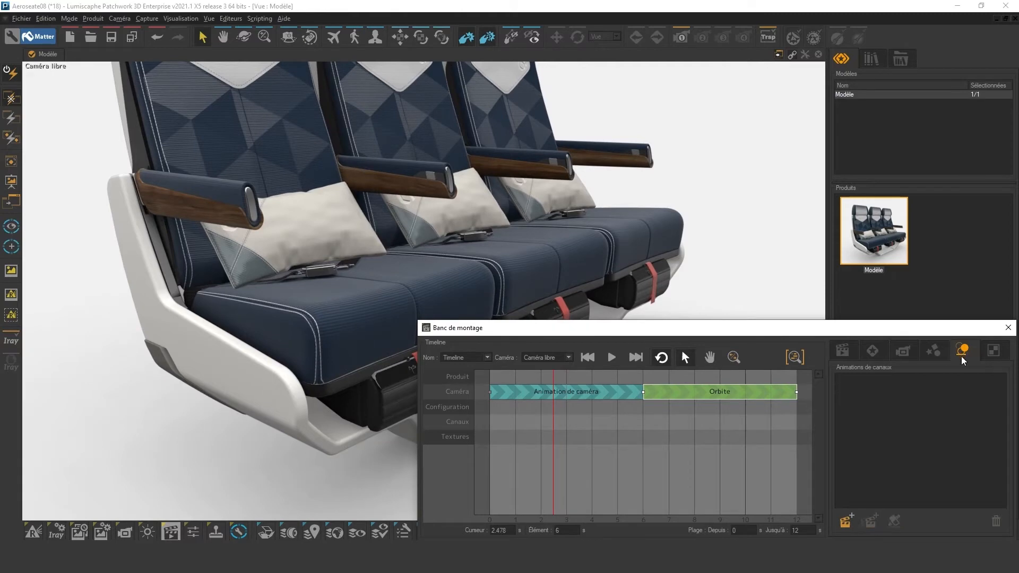
left_click(846, 521)
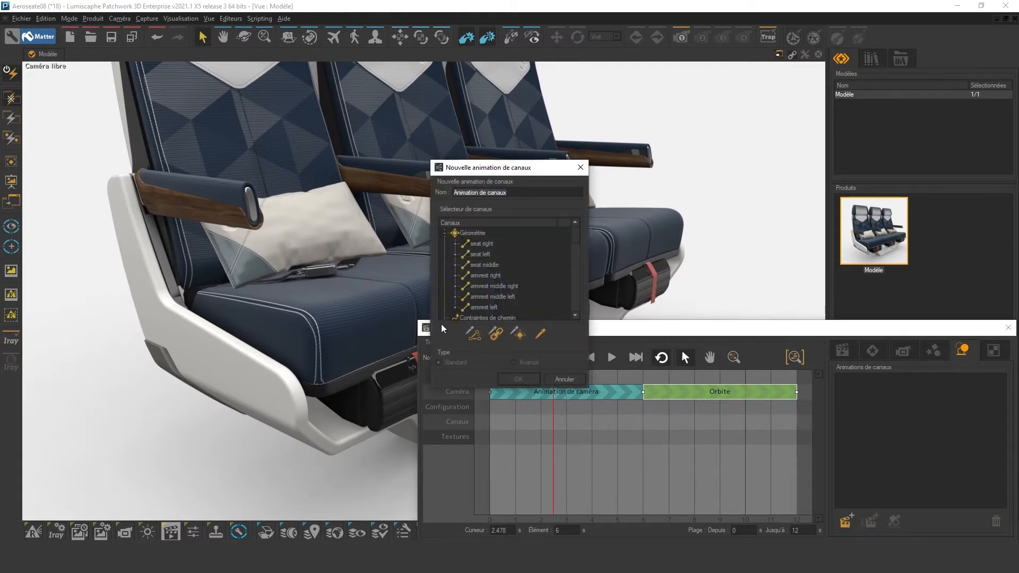
left_click(455, 276)
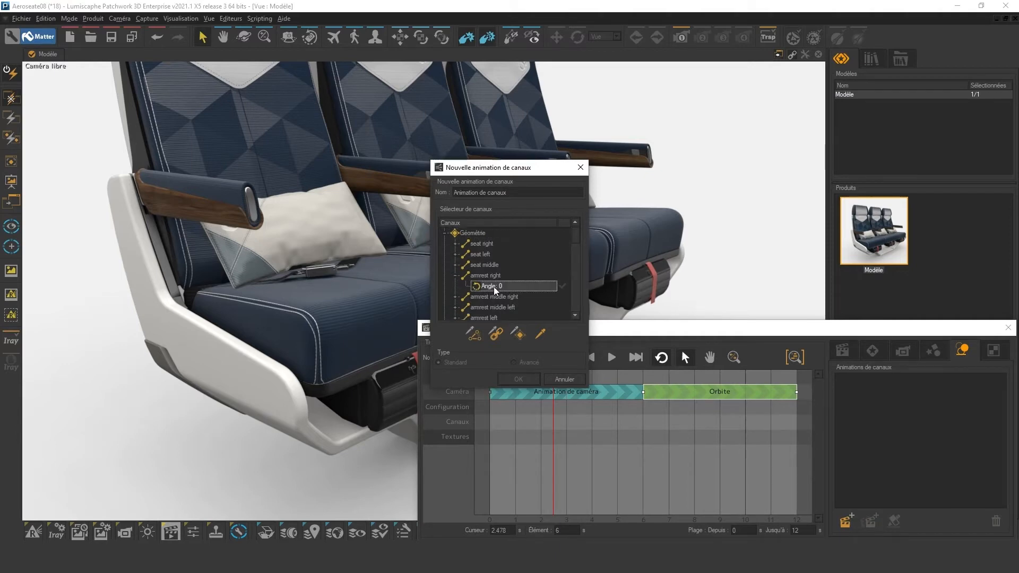
left_click(562, 286)
left_click_drag(507, 193, 435, 193)
type("Arm")
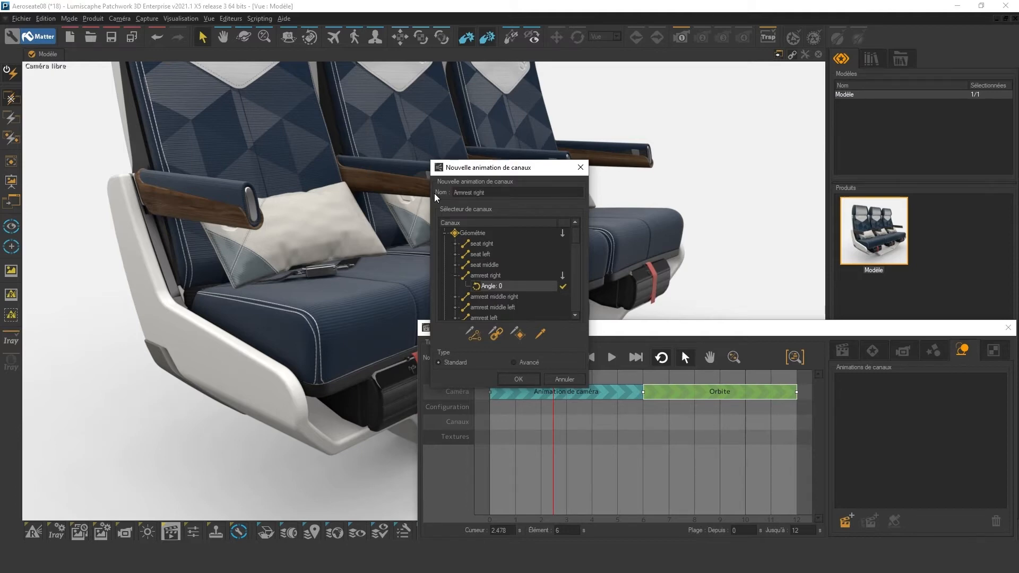
left_click(512, 378)
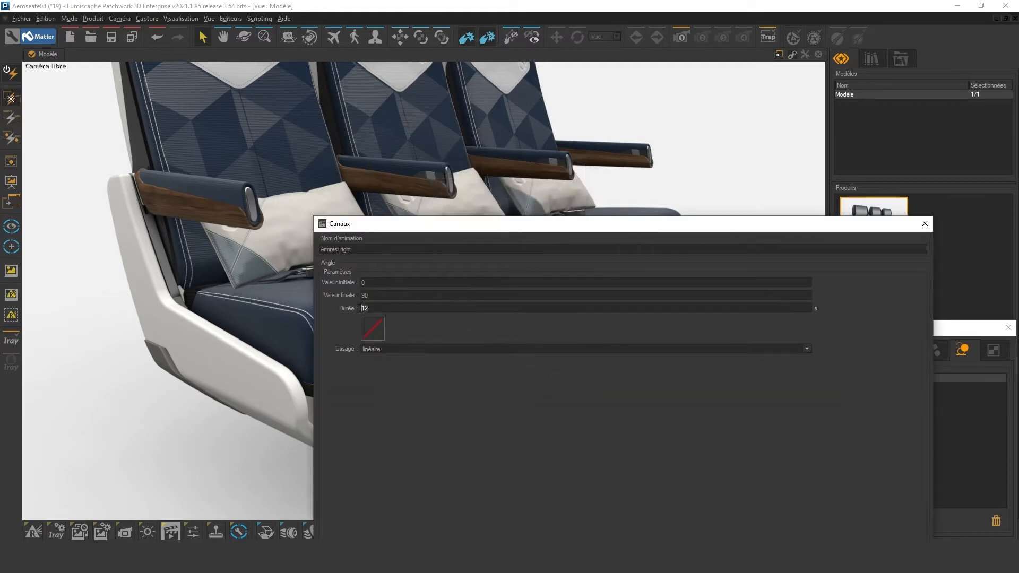
Give the armrest rotation a final value of 90, a duration of 1 s and the smoothing début et fin lisses, and close its settings
left_click(404, 348)
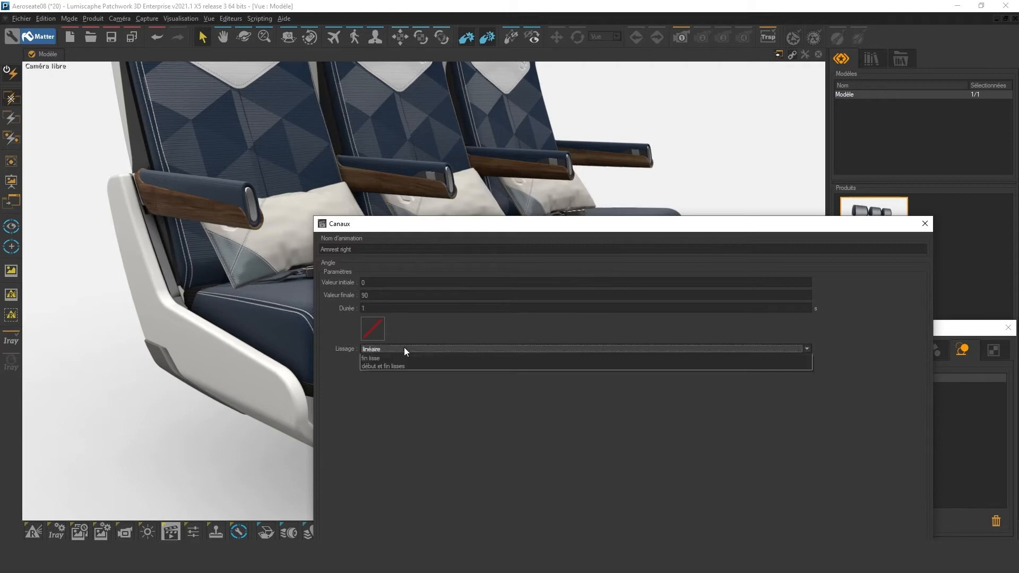
left_click(389, 383)
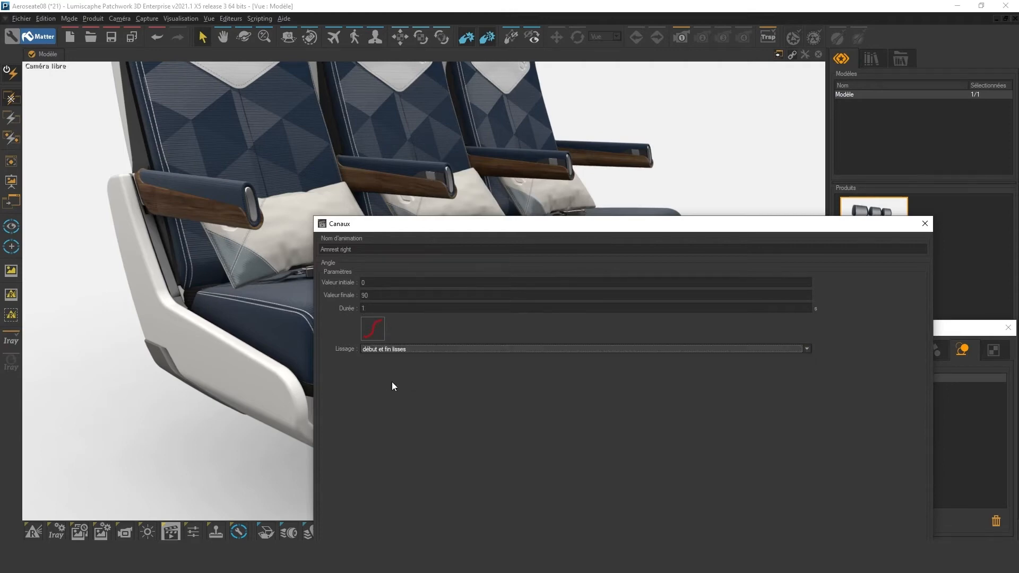
left_click(923, 226)
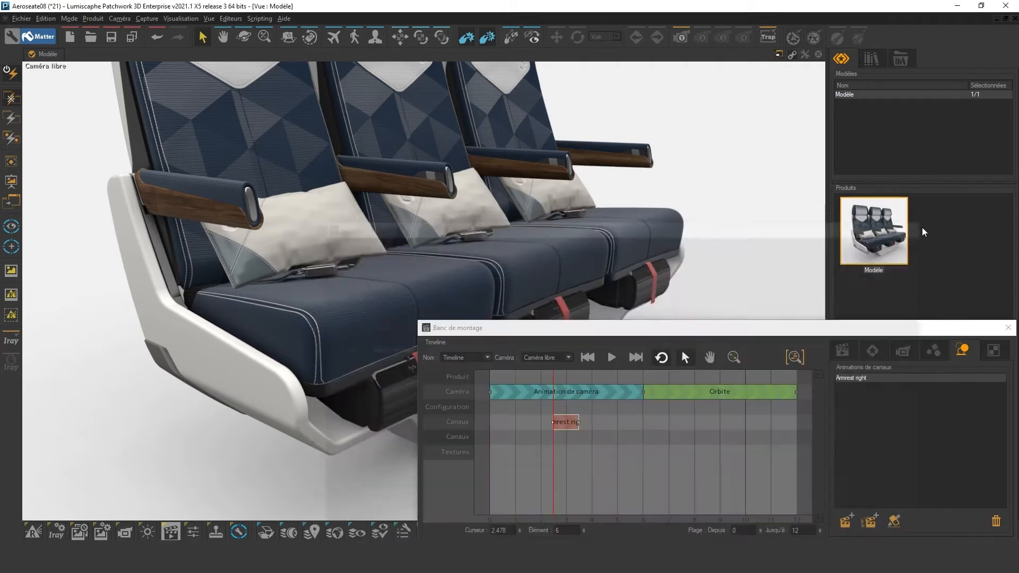
Play the timeline from the cursor to check the right armrest's rotation, and stop the playback
left_click(612, 359)
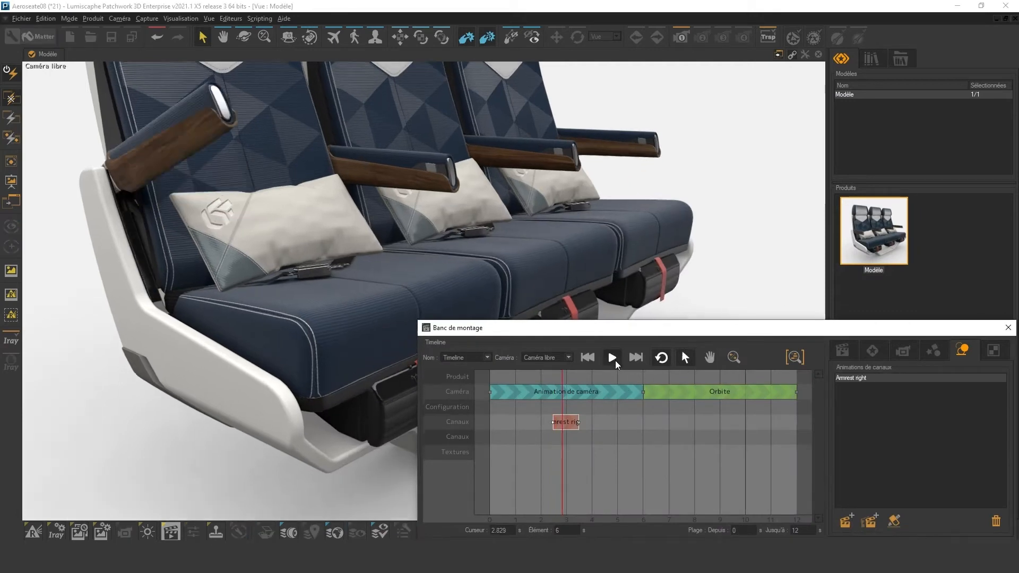
left_click(617, 364)
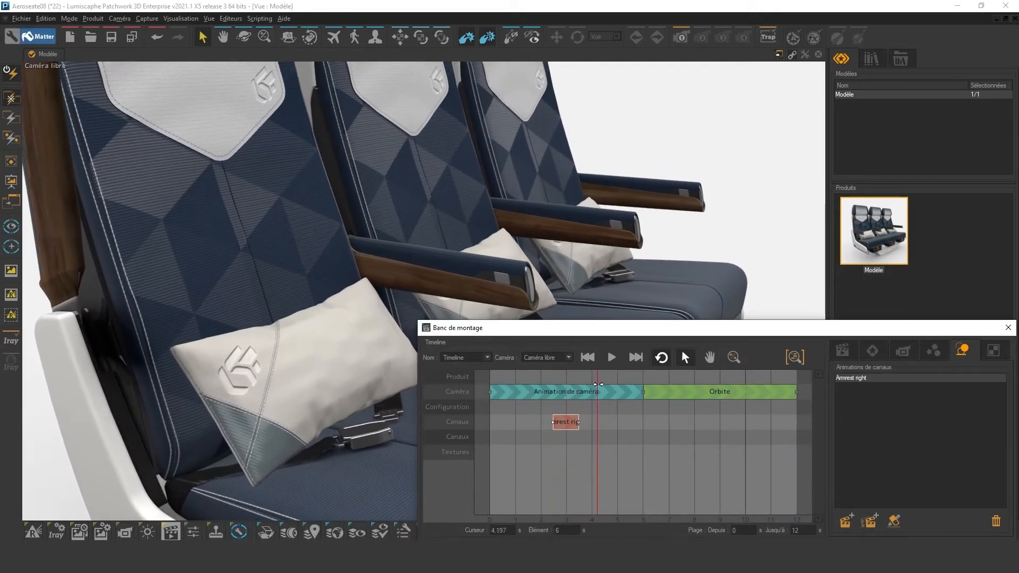
Move the time cursor back to about 2.45 s and remove the Armrest right clip from the timeline
left_click_drag(597, 404, 552, 404)
right_click(562, 421)
left_click(626, 466)
Start a new channel animation and include the Angle channels of the armrest right, middle right, middle left and left axes
left_click(846, 520)
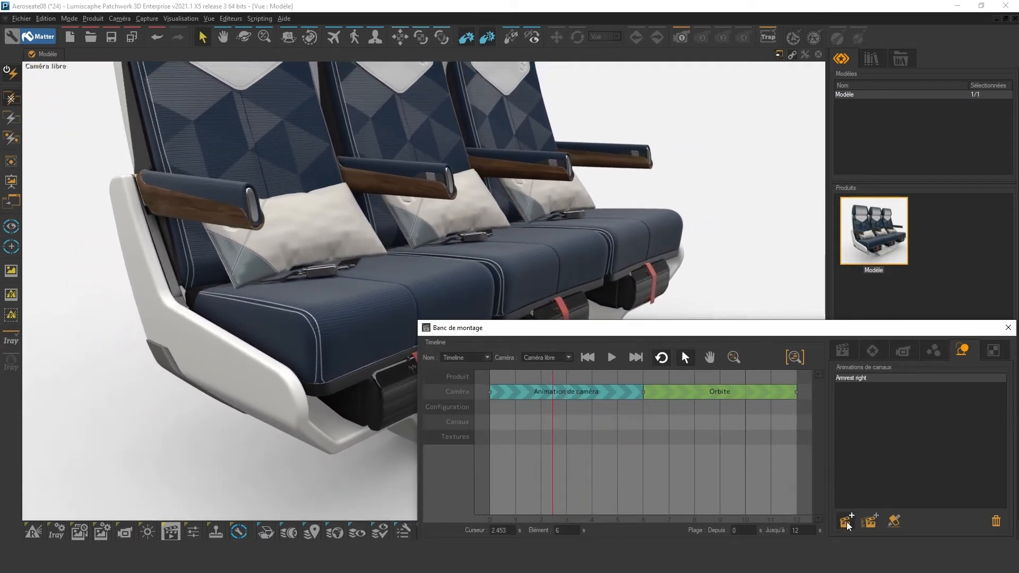
left_click(455, 276)
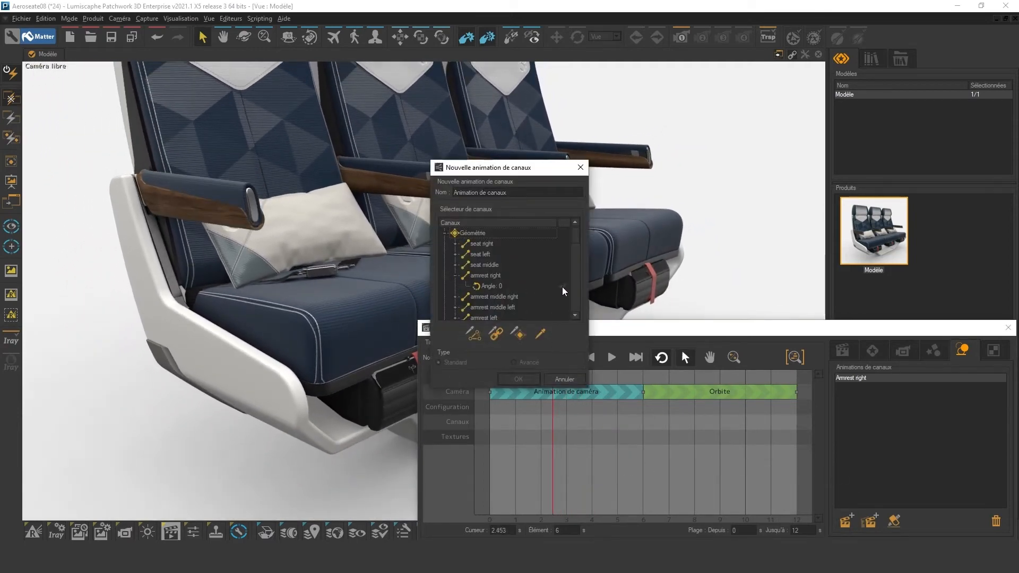
left_click(563, 286)
left_click(455, 297)
left_click(563, 308)
scroll(463, 295, "down", 1)
left_click(454, 287)
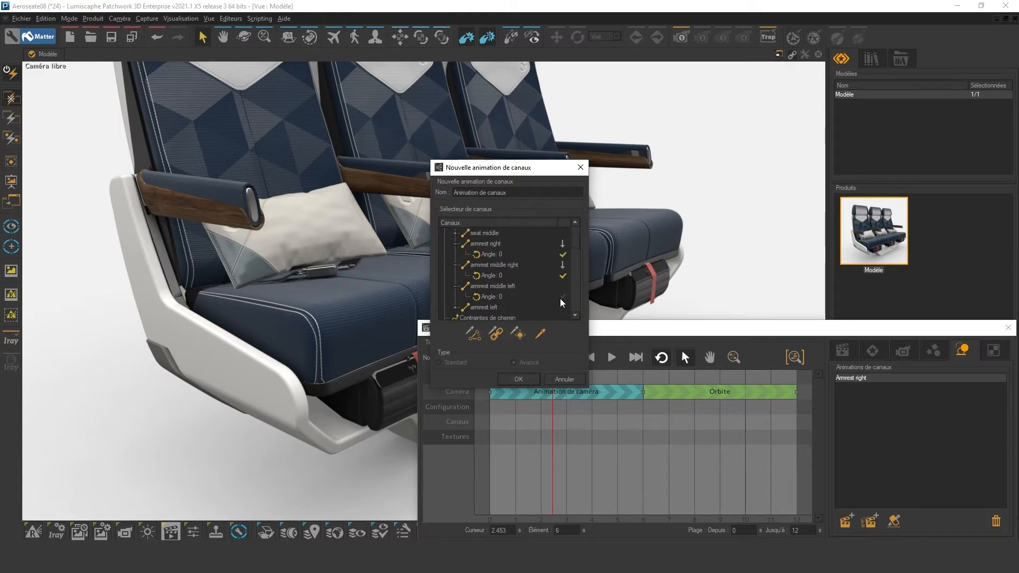
left_click(561, 298)
left_click(455, 307)
left_click(562, 315)
Name the new channel animation Armrest and create it
left_click_drag(518, 193, 423, 194)
type("Ar")
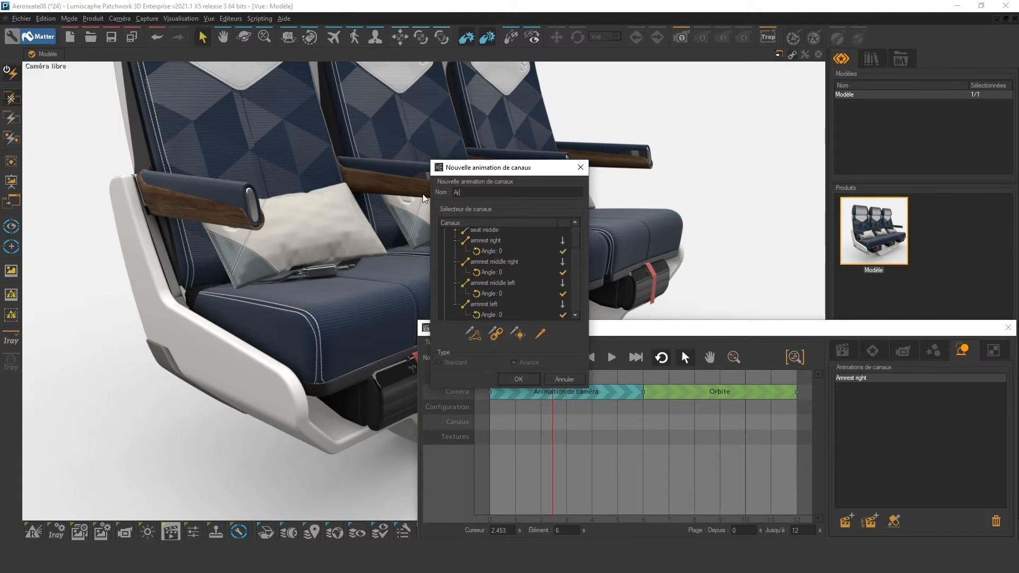
type("mrest")
left_click(515, 380)
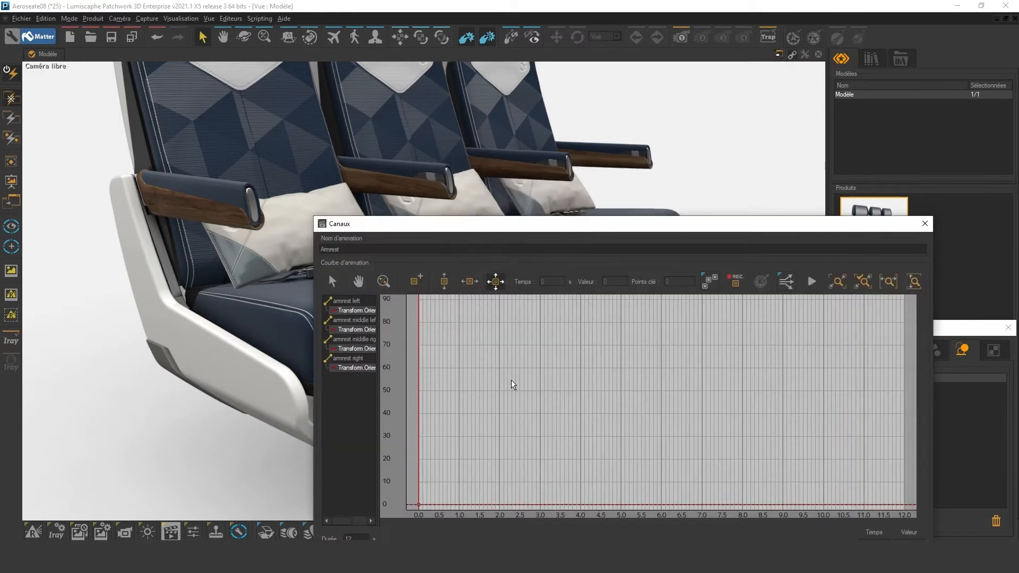
left_click_drag(560, 228, 706, 223)
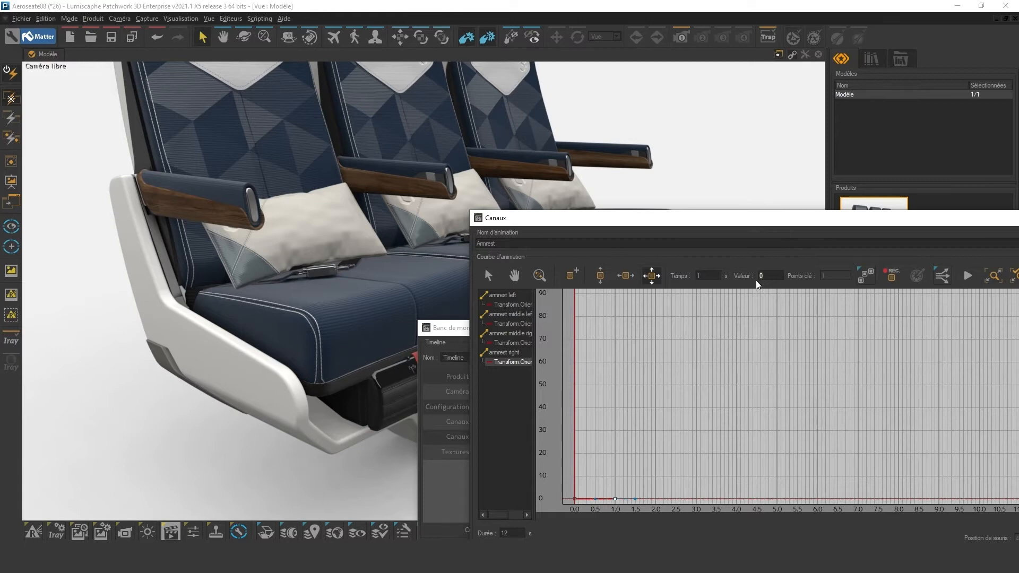
key("ctrl+z")
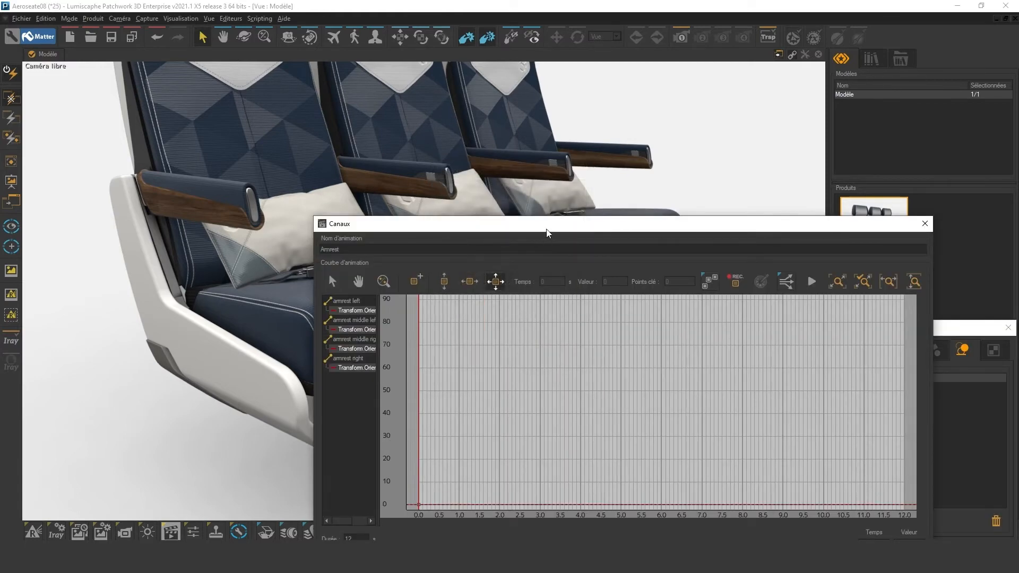
Add a keyframe at 1 s to the armrest right curve and set its value to 90
left_click_drag(547, 227, 706, 224)
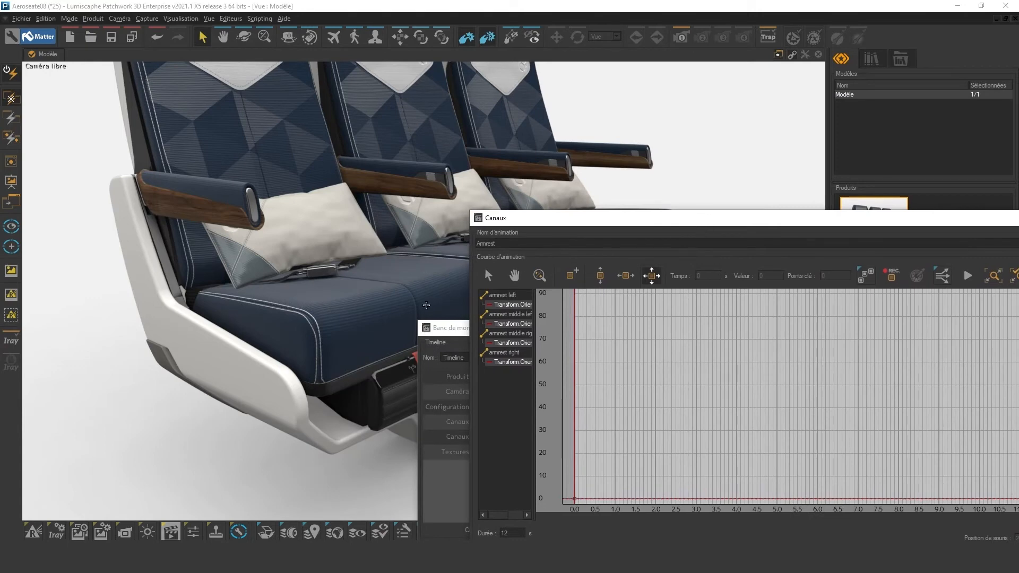
left_click(527, 365)
left_click(572, 274)
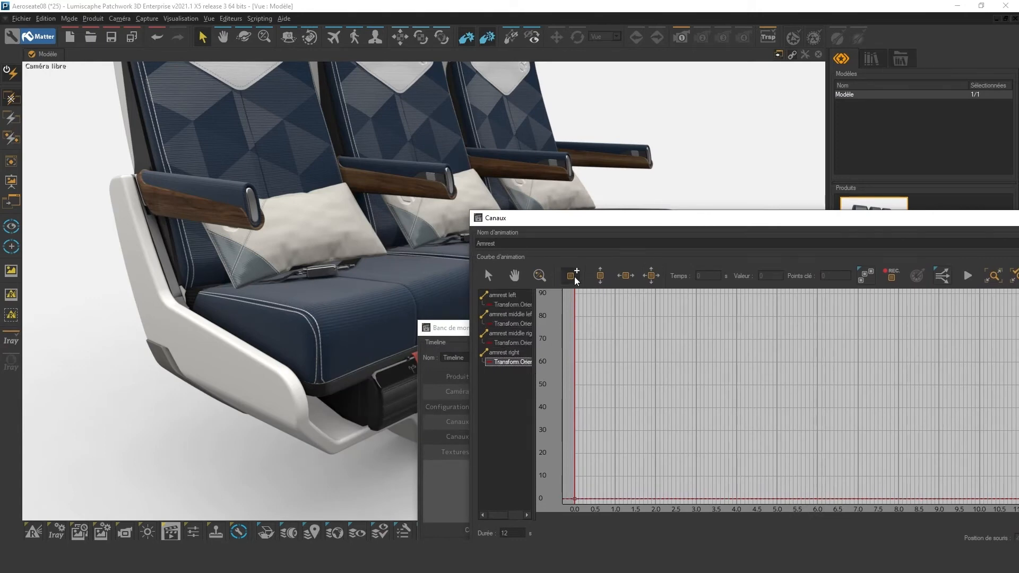
left_click(616, 498)
left_click(651, 276)
left_click(614, 499)
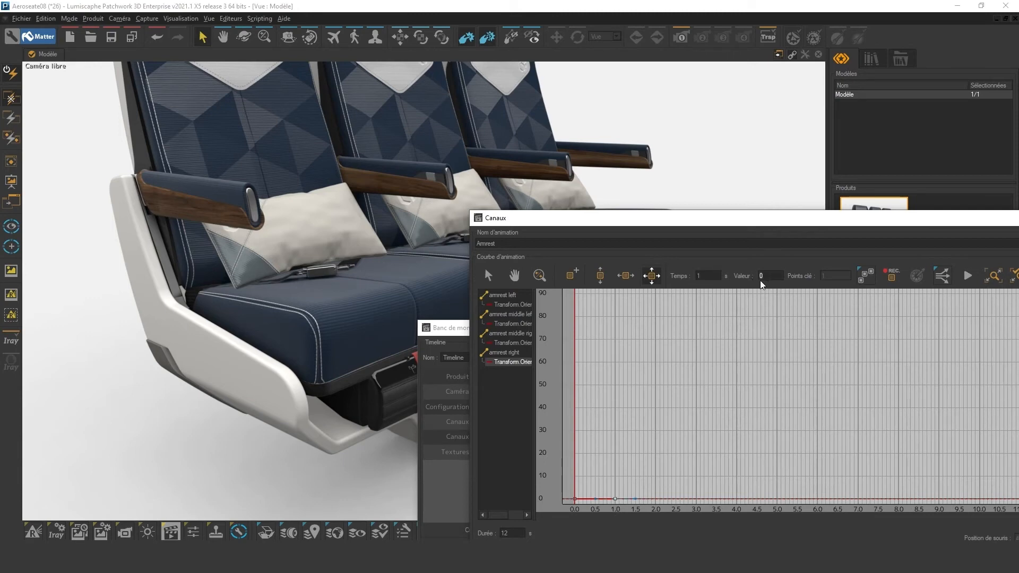
key("Return")
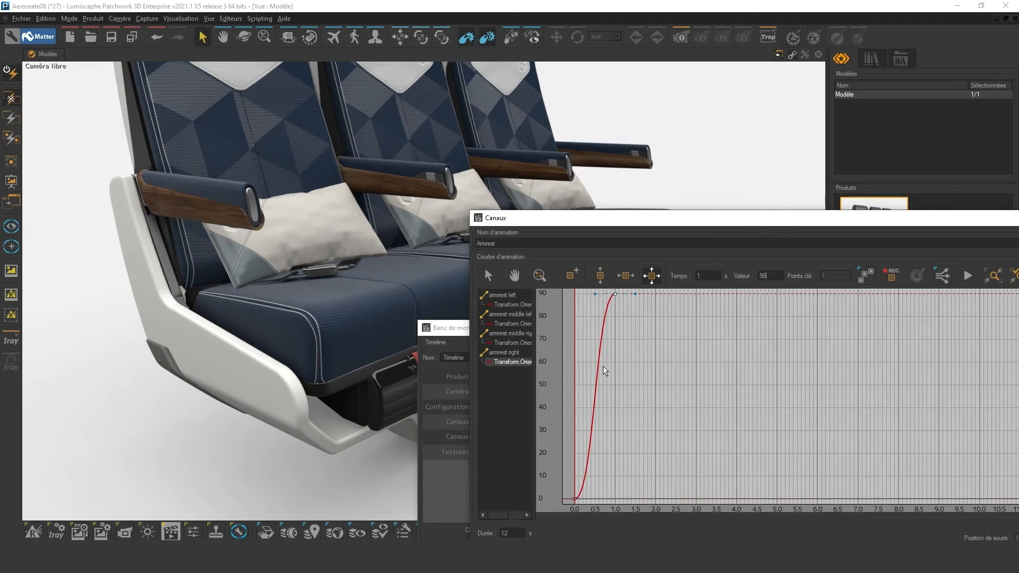
Record keyframes on the armrest middle right curve with value 0 at about 0.5 s and 90 at about 1.5 s
left_click(512, 343)
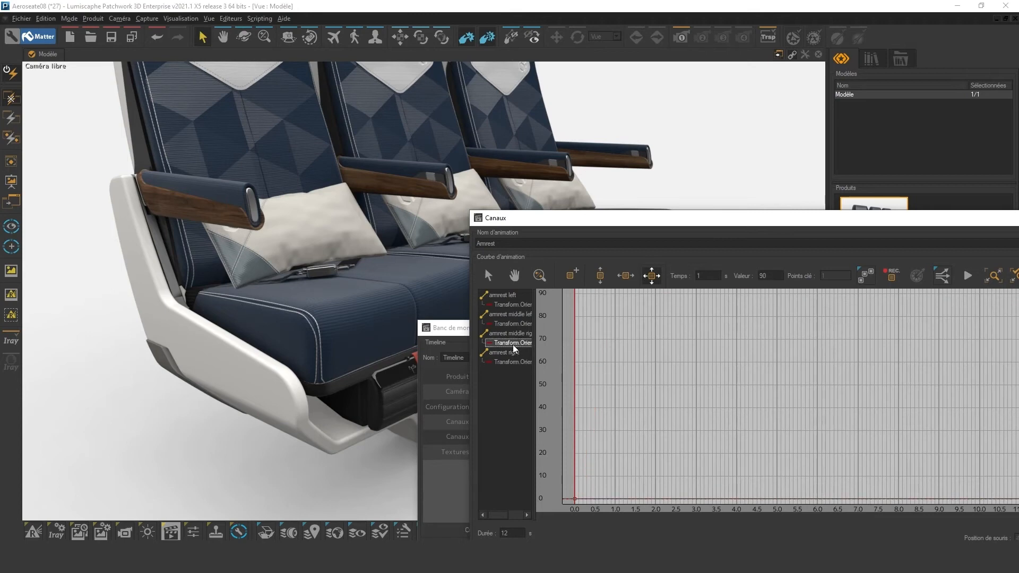
left_click(197, 534)
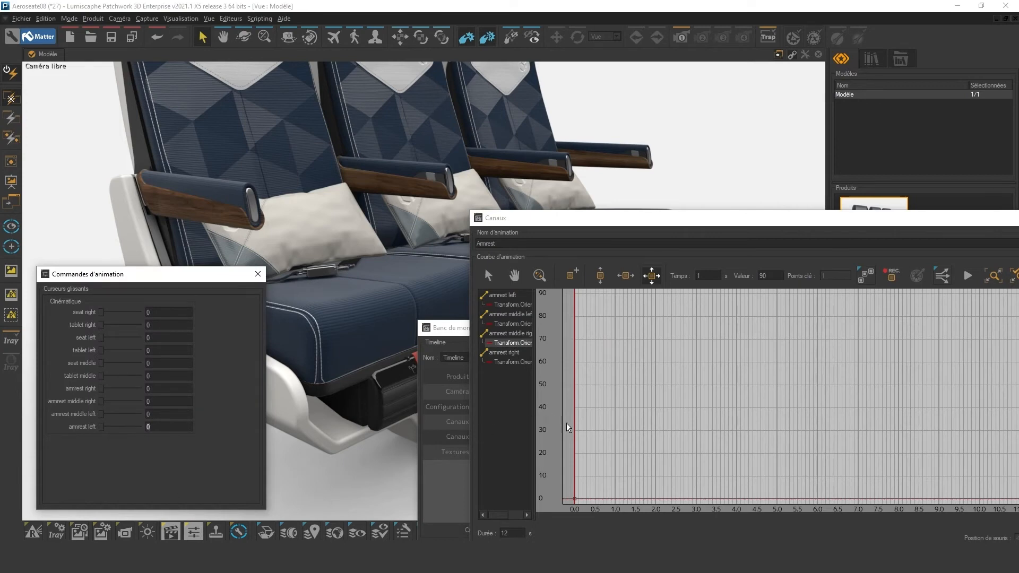
left_click_drag(579, 430, 596, 427)
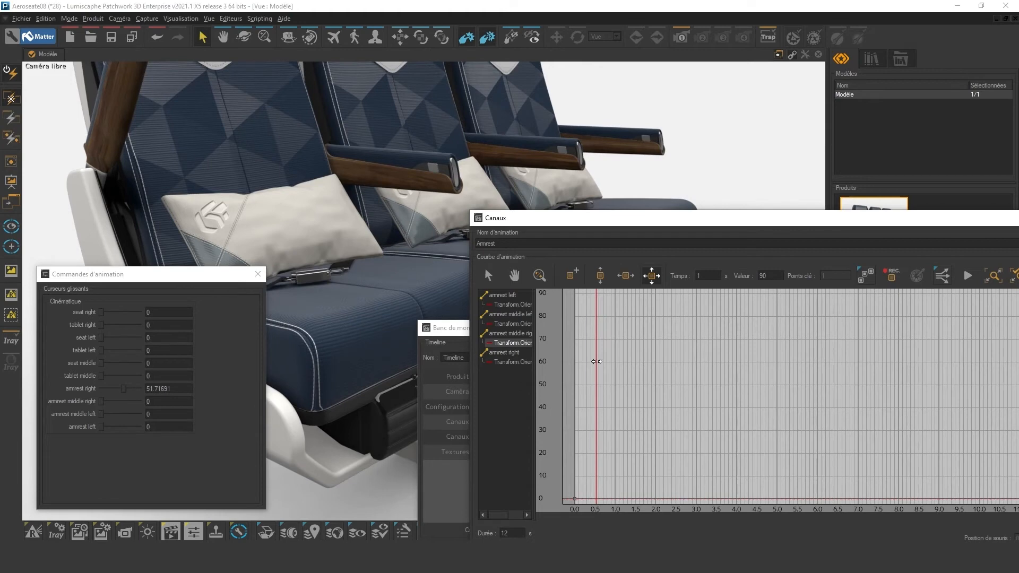
left_click(890, 276)
left_click_drag(595, 348, 636, 359)
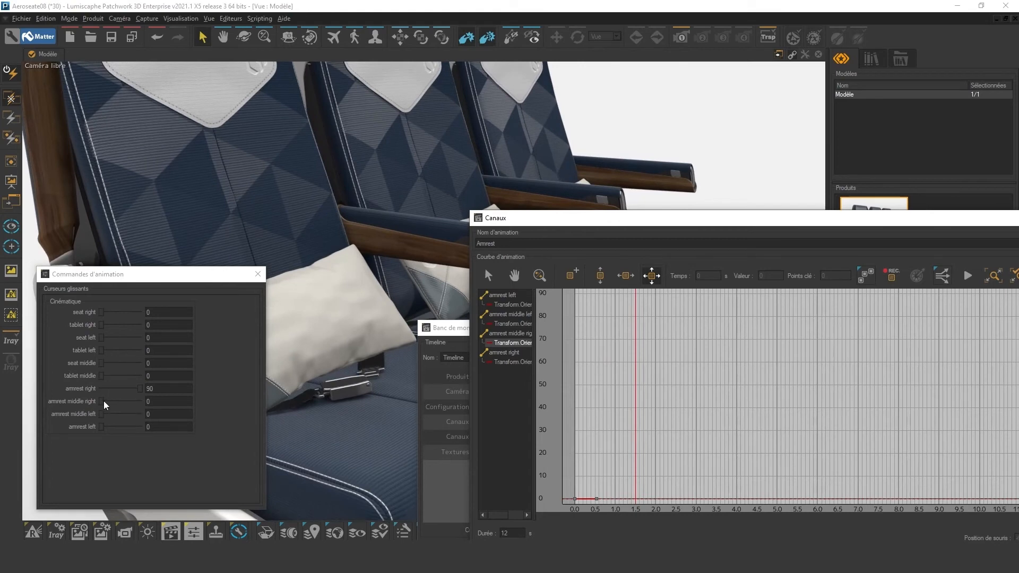
left_click_drag(104, 405, 282, 402)
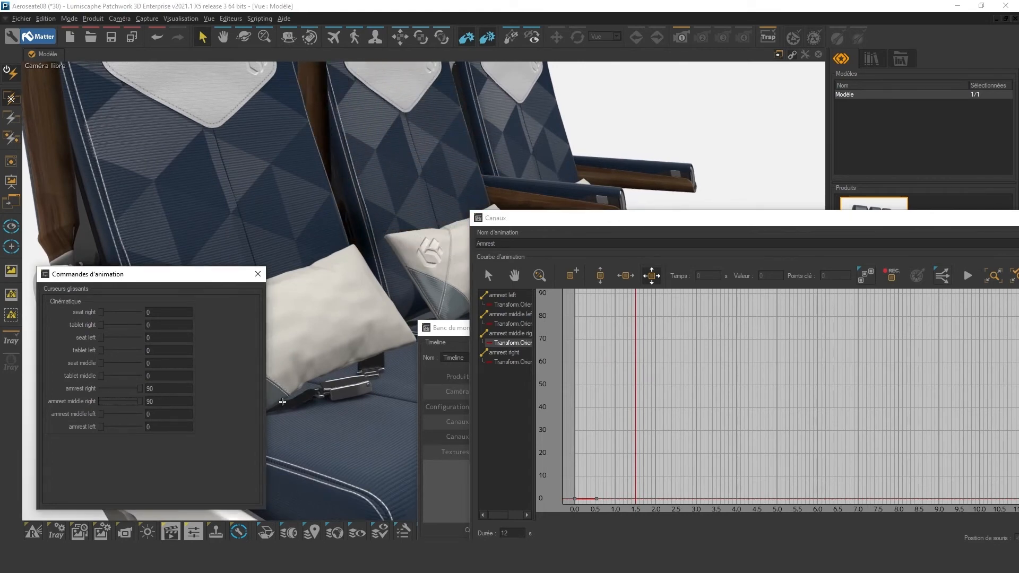
left_click(881, 281)
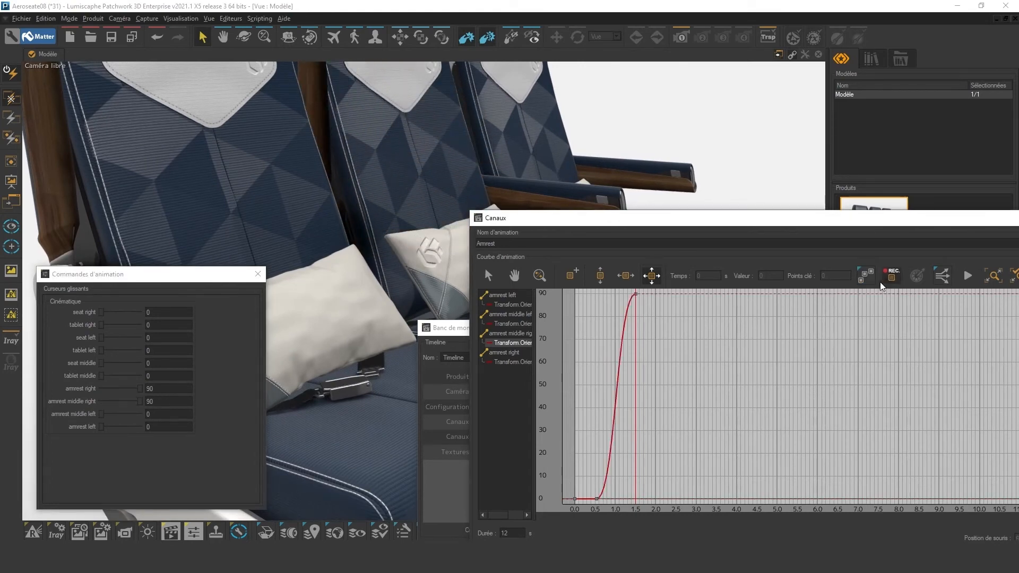
Record keyframes on the armrest middle left curve with value 0 at about 1 s and 90 at about 2 s
left_click(513, 324)
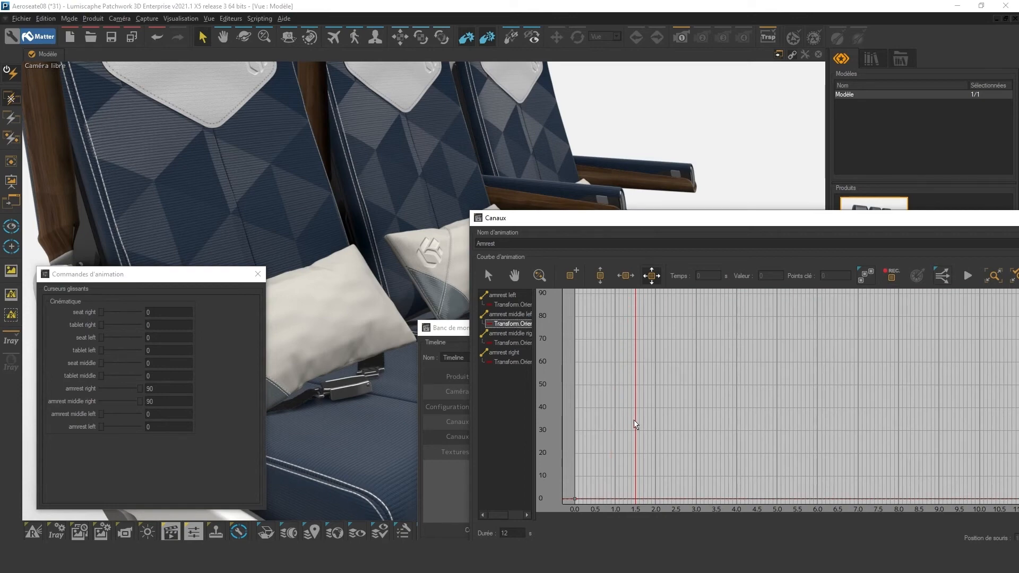
left_click_drag(634, 423, 656, 429)
left_click(891, 283)
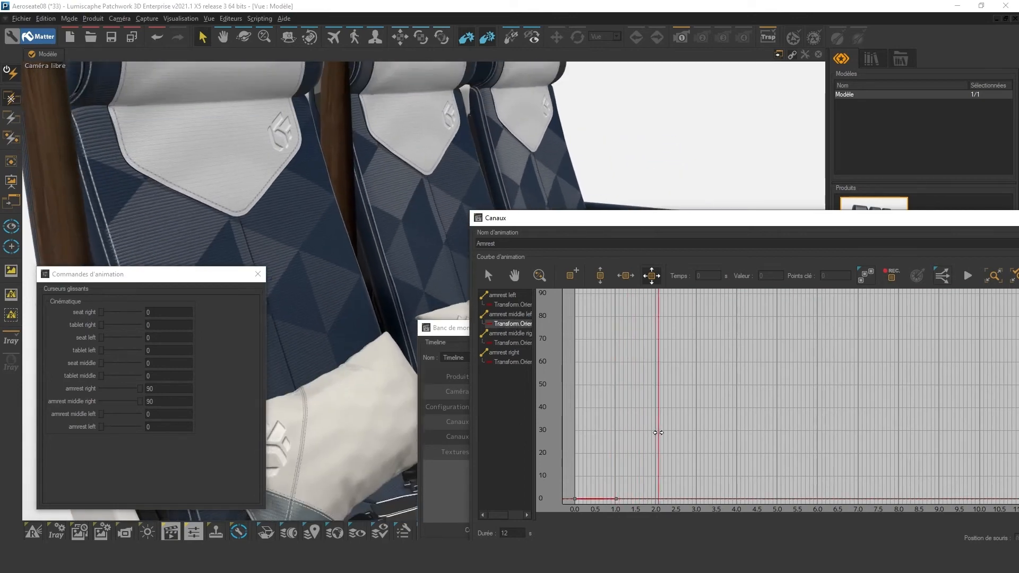
left_click_drag(101, 414, 201, 419)
left_click(891, 284)
Record keyframes on the armrest left curve with value 0 at about 1.5 s and 90 at about 2.5 s
left_click_drag(656, 375, 636, 377)
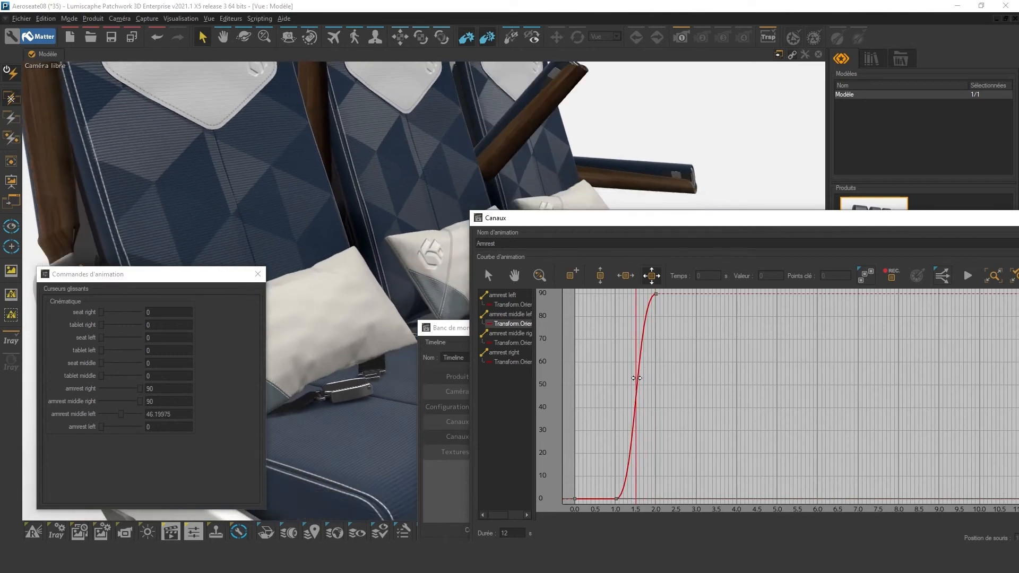
left_click(512, 305)
left_click(891, 282)
left_click_drag(102, 426, 159, 429)
left_click_drag(636, 434, 676, 437)
left_click_drag(102, 426, 159, 428)
Display all four armrest curves together, set the Armrest animation's duration to 2.5 s and close the curve editor
left_click(505, 361, "shift")
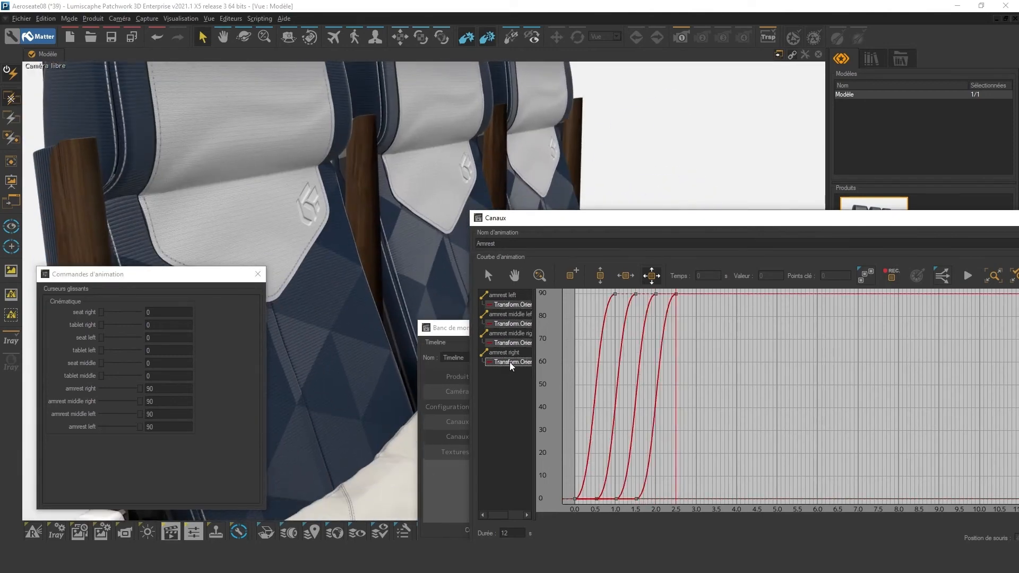
left_click_drag(904, 224, 790, 233)
left_click_drag(966, 229, 964, 181)
type("2.5")
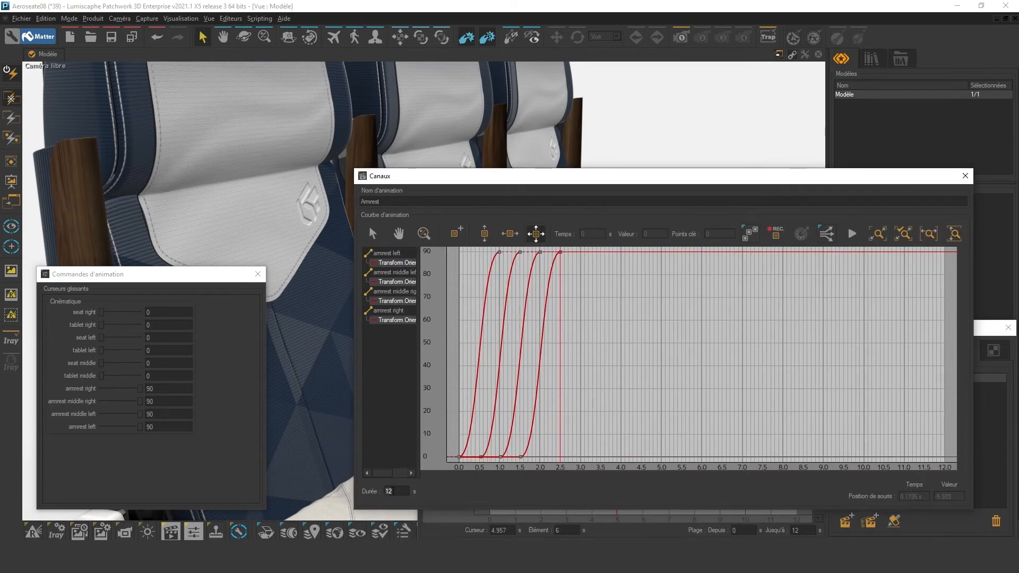
left_click(964, 182)
Preview the armrest movement in the timeline and place a second Armrest clip on the channels track at 6 s
left_click(610, 357)
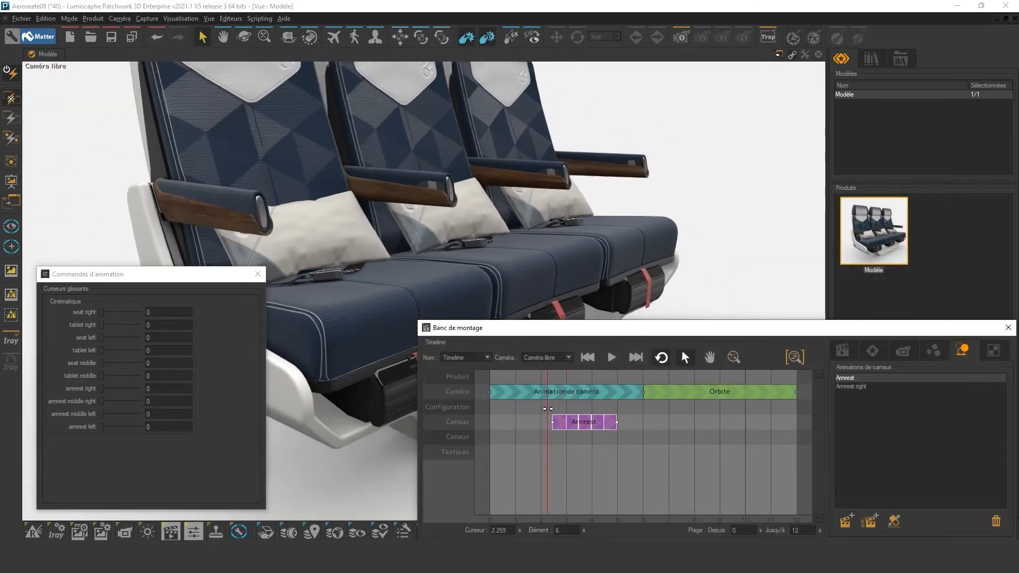
left_click(608, 359)
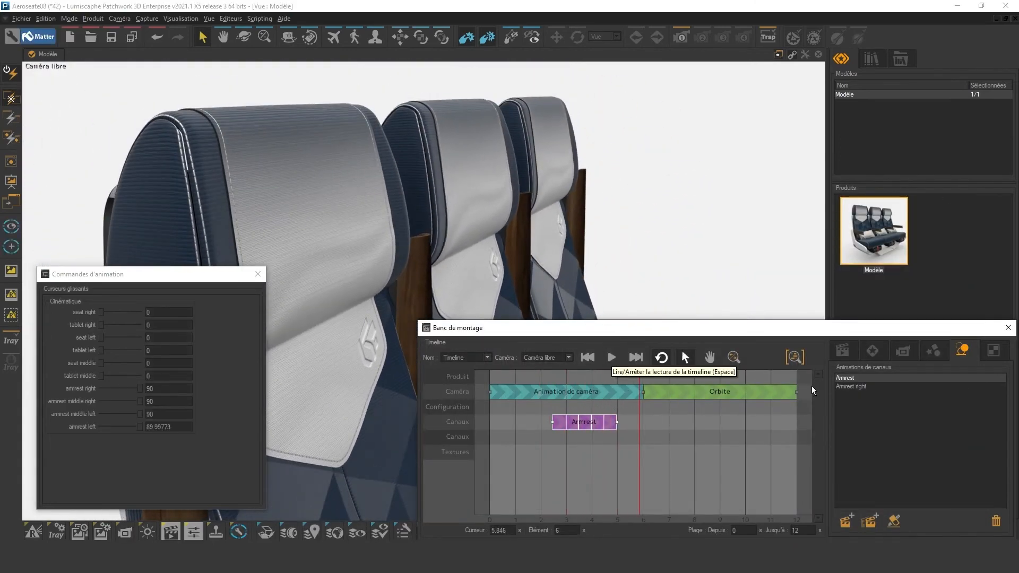
left_click_drag(846, 378, 653, 422)
key("space")
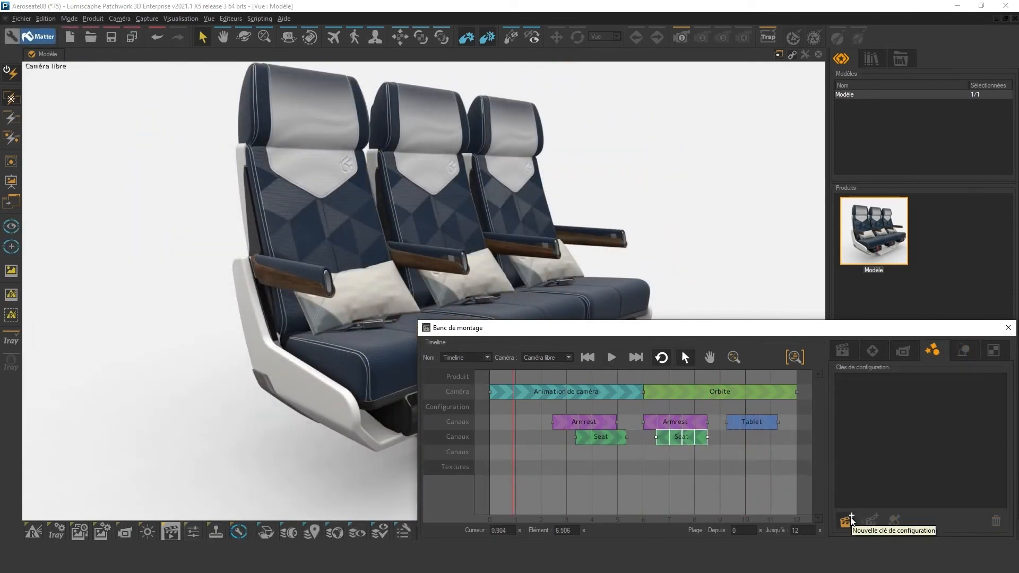
Add a configuration key at about 0.9 s with Armrest set to Flow, Fabric to Knitted wool black and Headrest to OFF
left_click(847, 521)
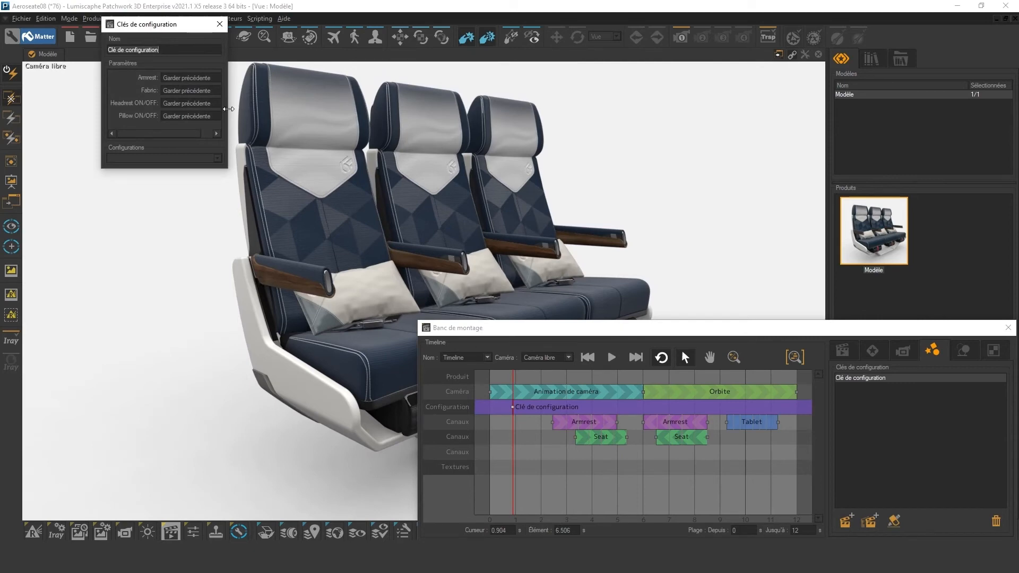
left_click_drag(186, 26, 178, 218)
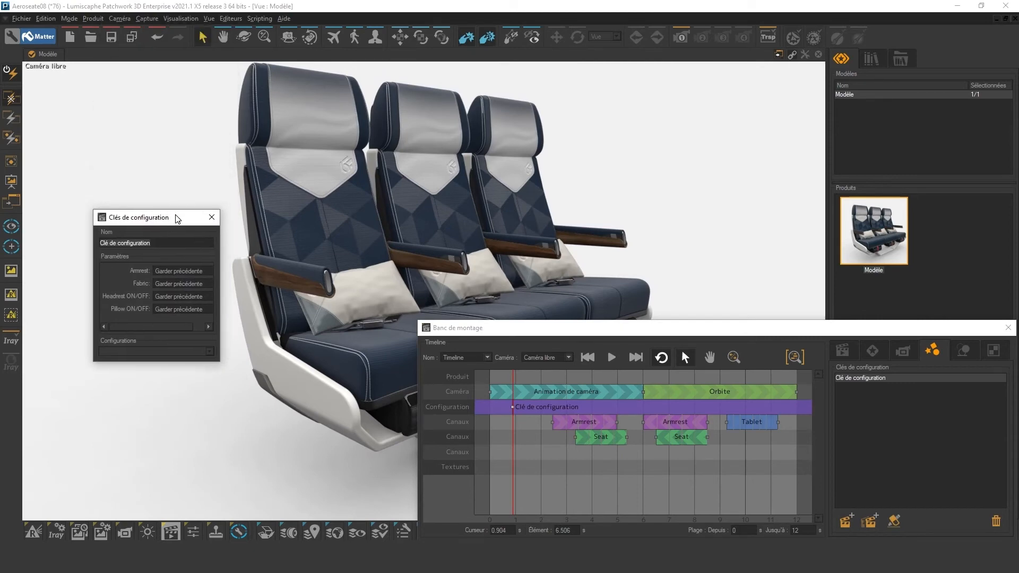
left_click(199, 272)
left_click(194, 289)
left_click(191, 284)
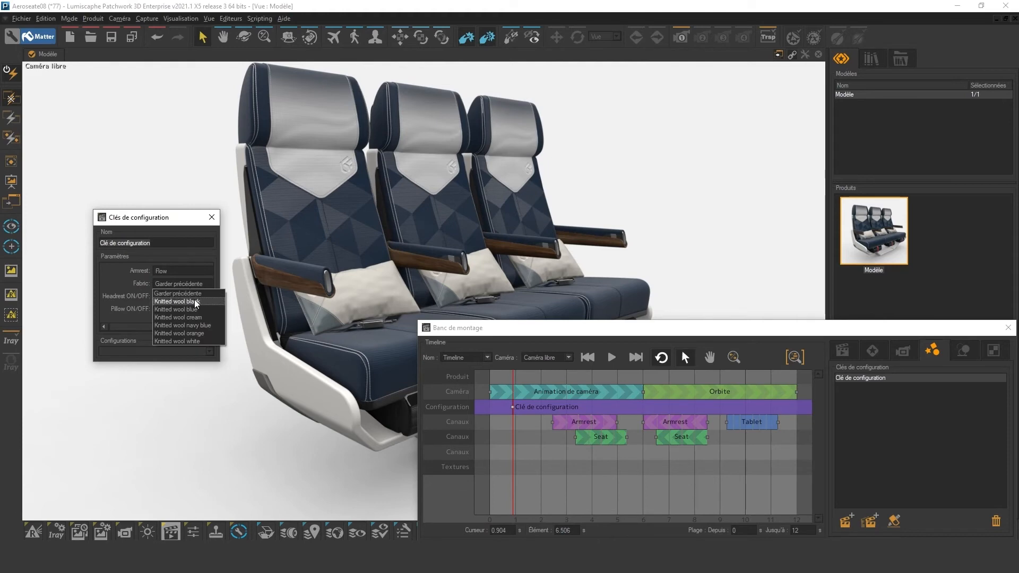
left_click(197, 302)
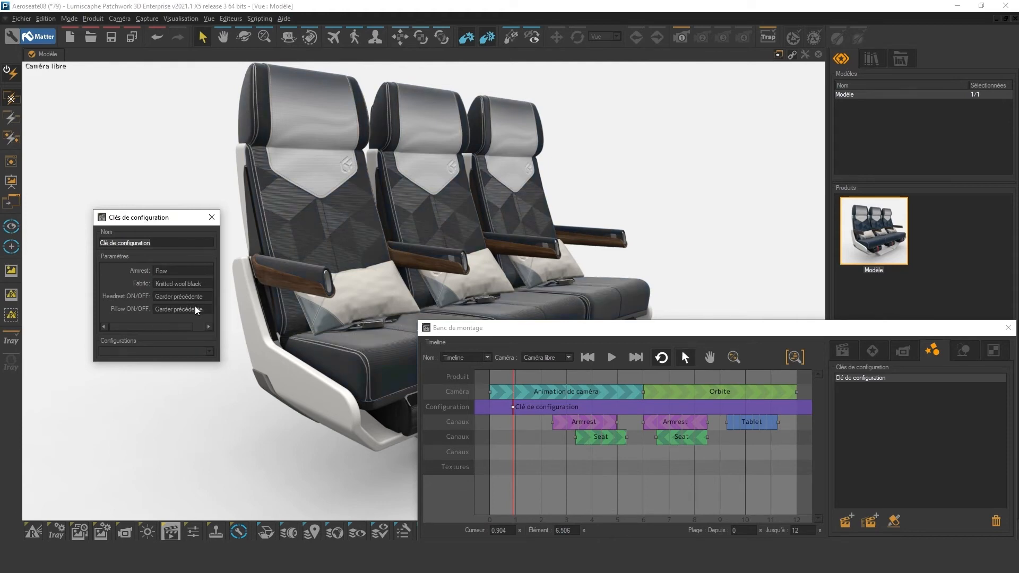
left_click(186, 297)
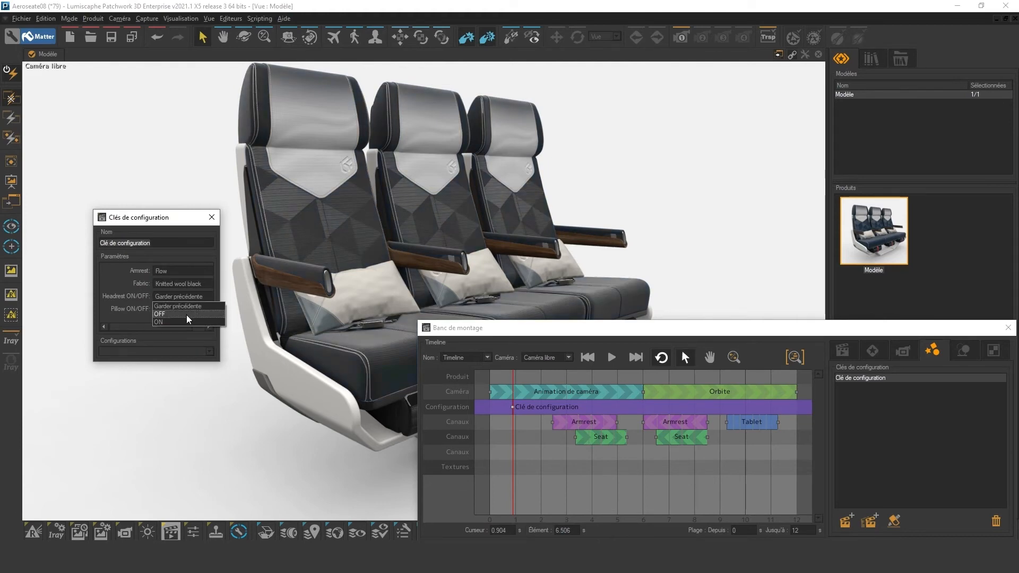
left_click(186, 314)
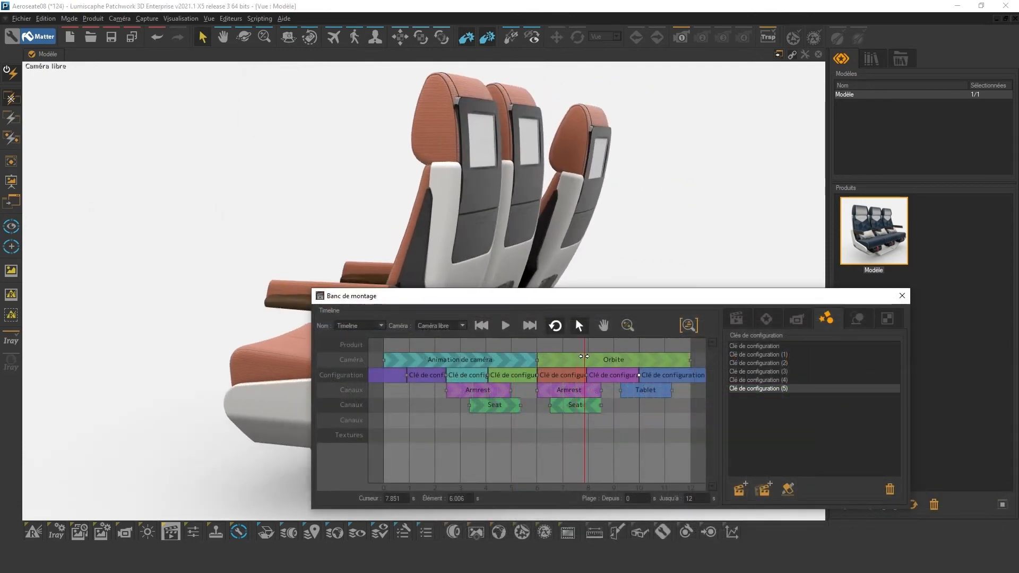
Move the time cursor to about 7.87 s and select Intro Logo LS White among the timeline's textures
left_click_drag(583, 356, 585, 359)
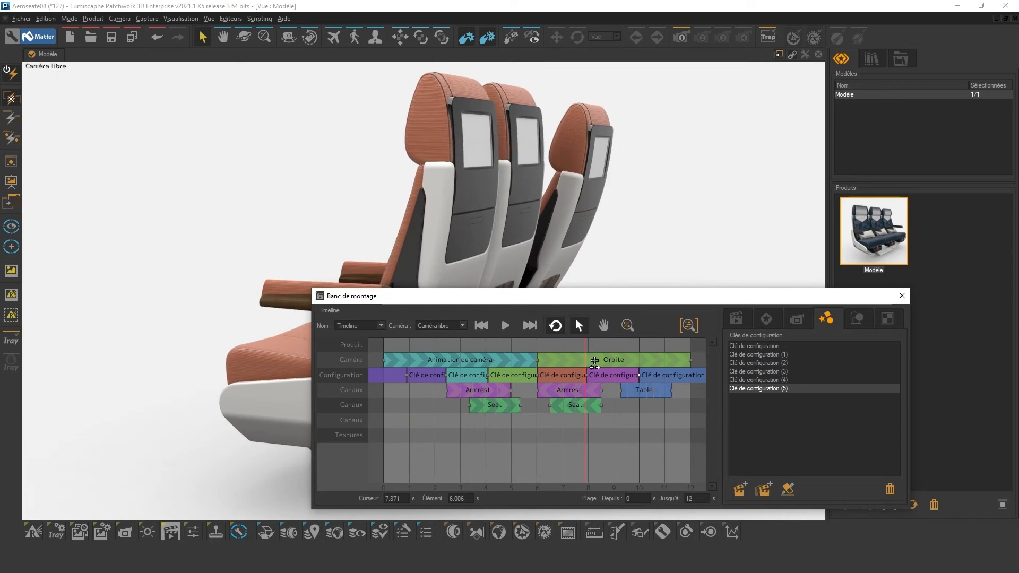
left_click(891, 322)
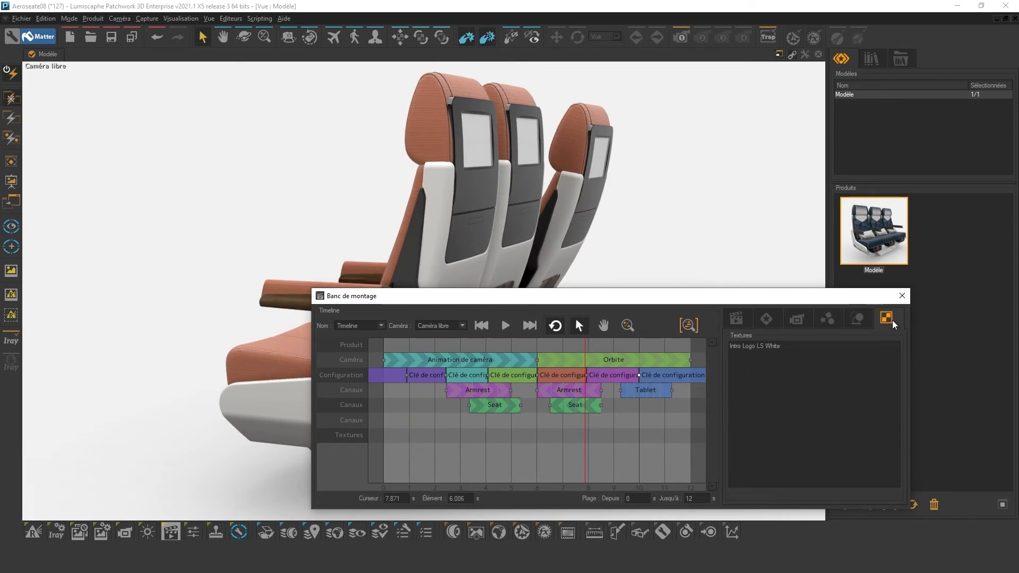
left_click(754, 347)
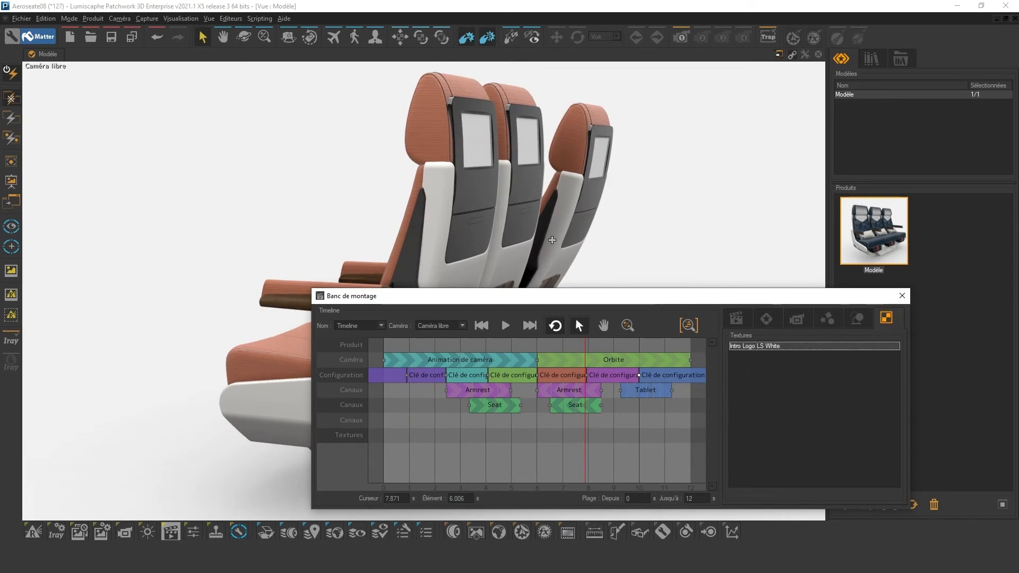
Open the video material from the Misc group to inspect its diffuse colour image, and close the material editor
left_click(874, 59)
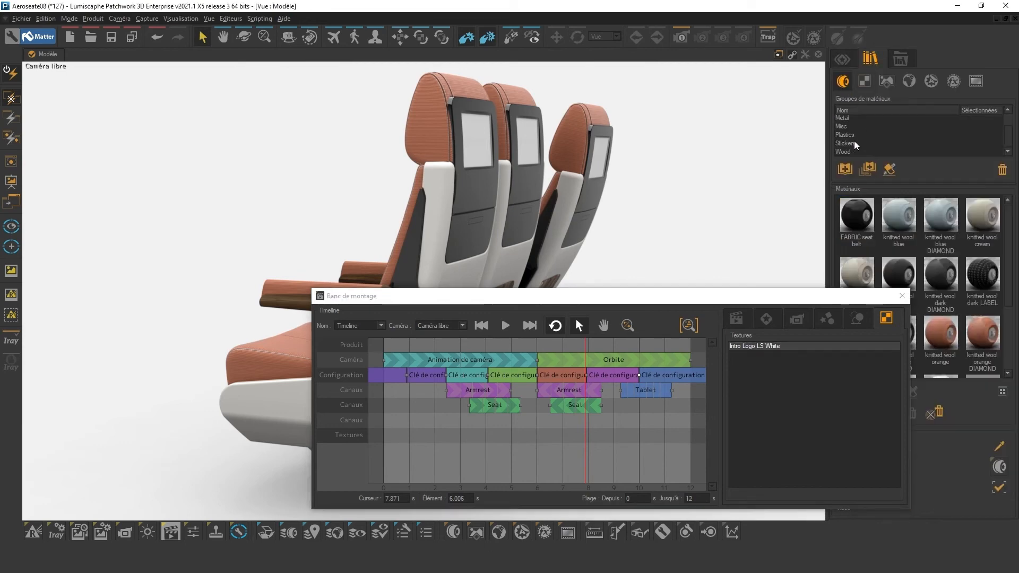
left_click(841, 127)
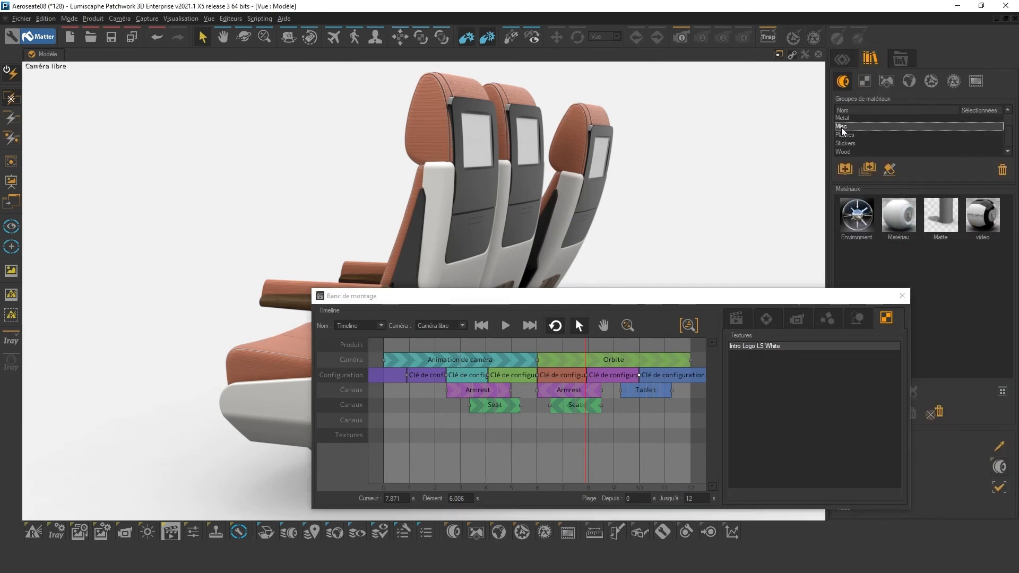
left_click(990, 218)
left_click_drag(841, 299, 744, 366)
double_click(862, 460)
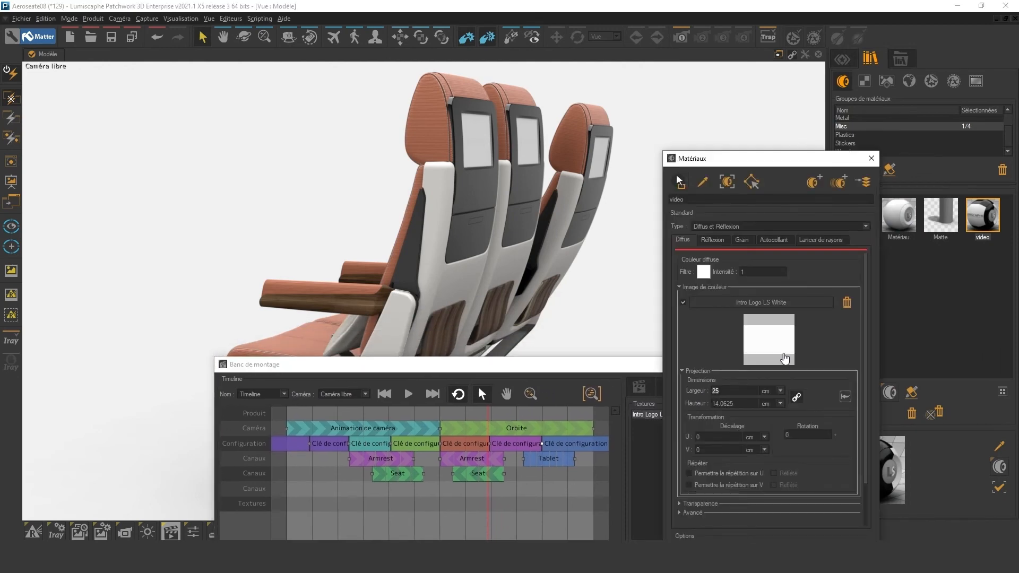
left_click(871, 158)
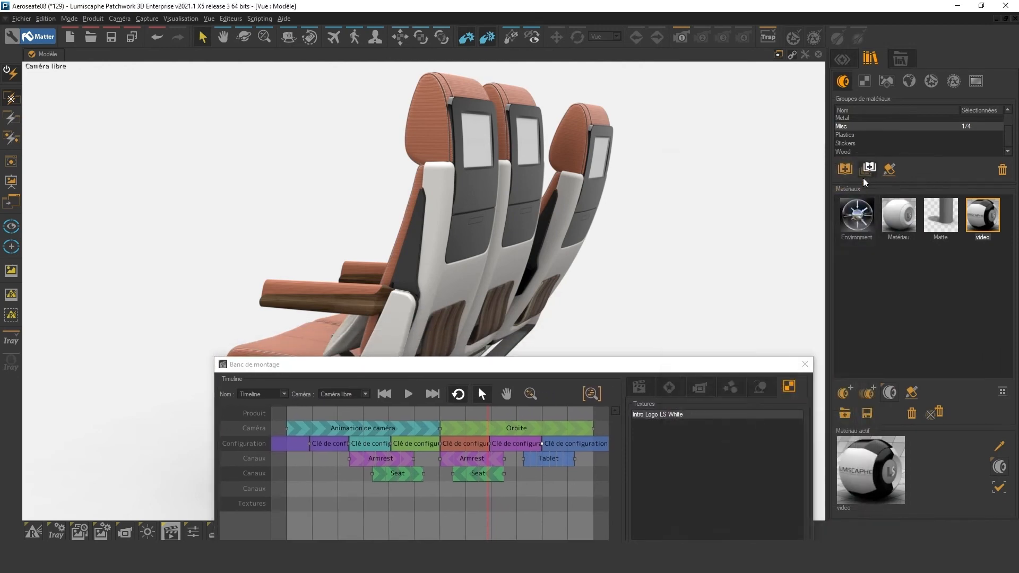
Add the Intro Logo LS White clip to the Textures track at about 7.2 s and play the timeline
left_click_drag(680, 417, 503, 507)
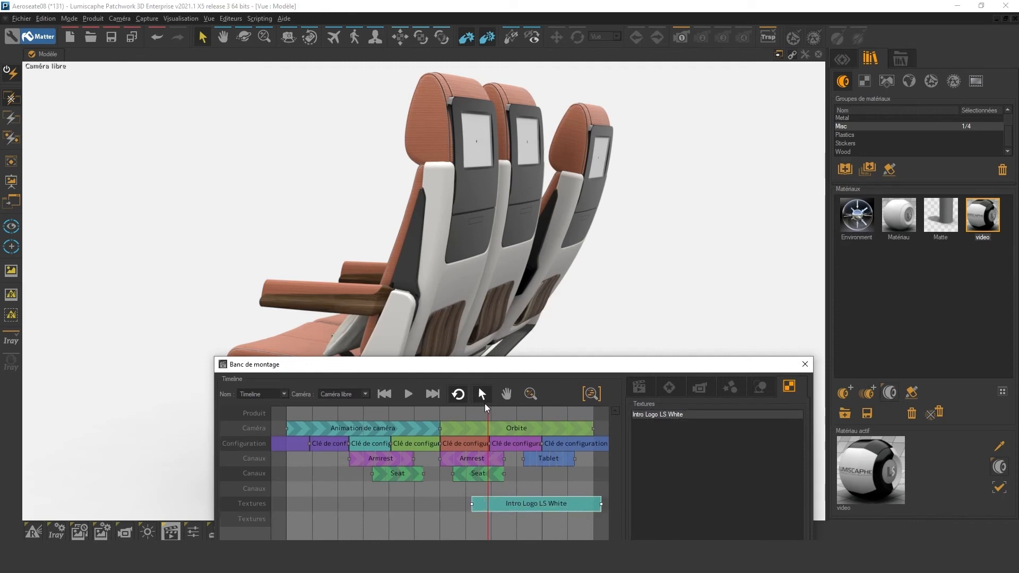
left_click(408, 394)
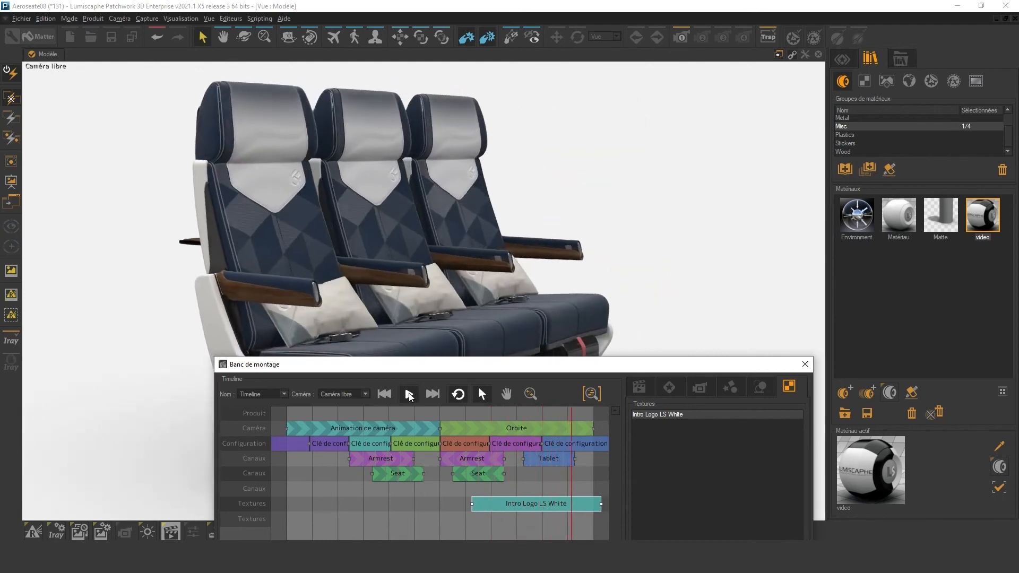
left_click(409, 394)
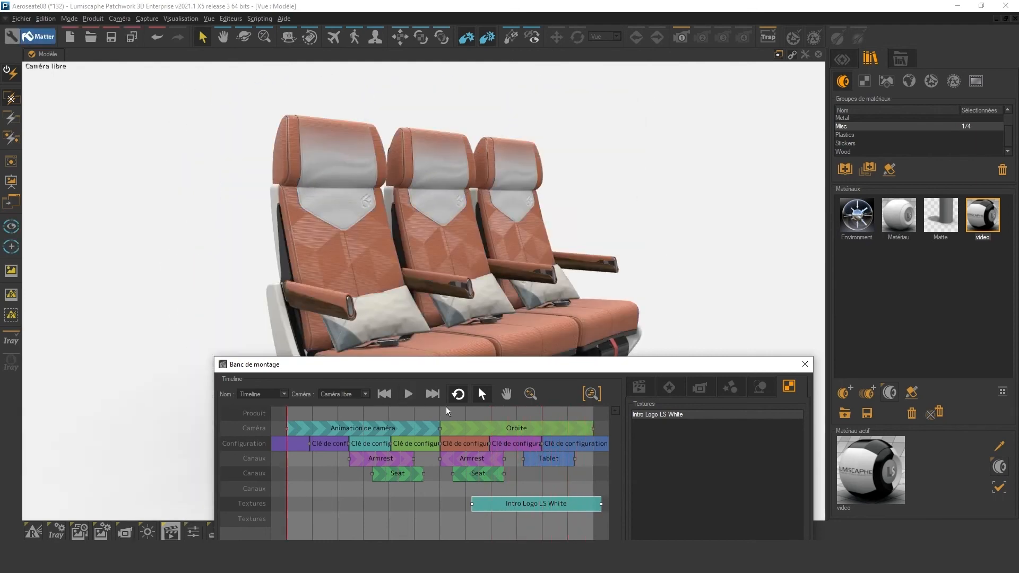